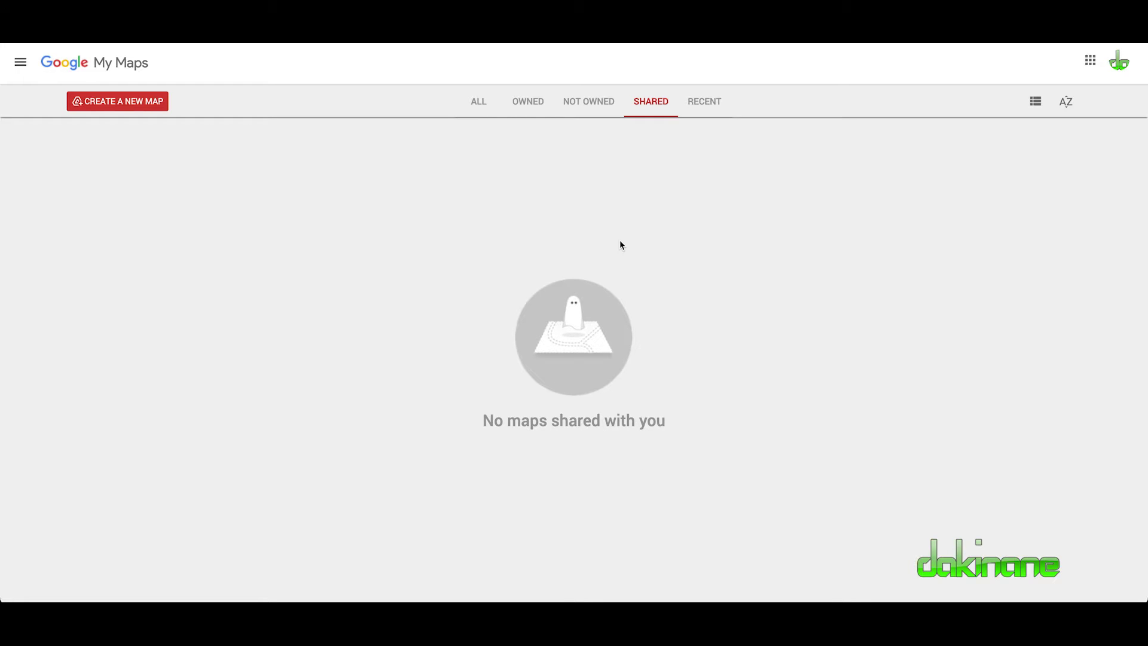
# Step: Create a new map and title it "Te Aroha Street signs"
pyautogui.click(113, 104)
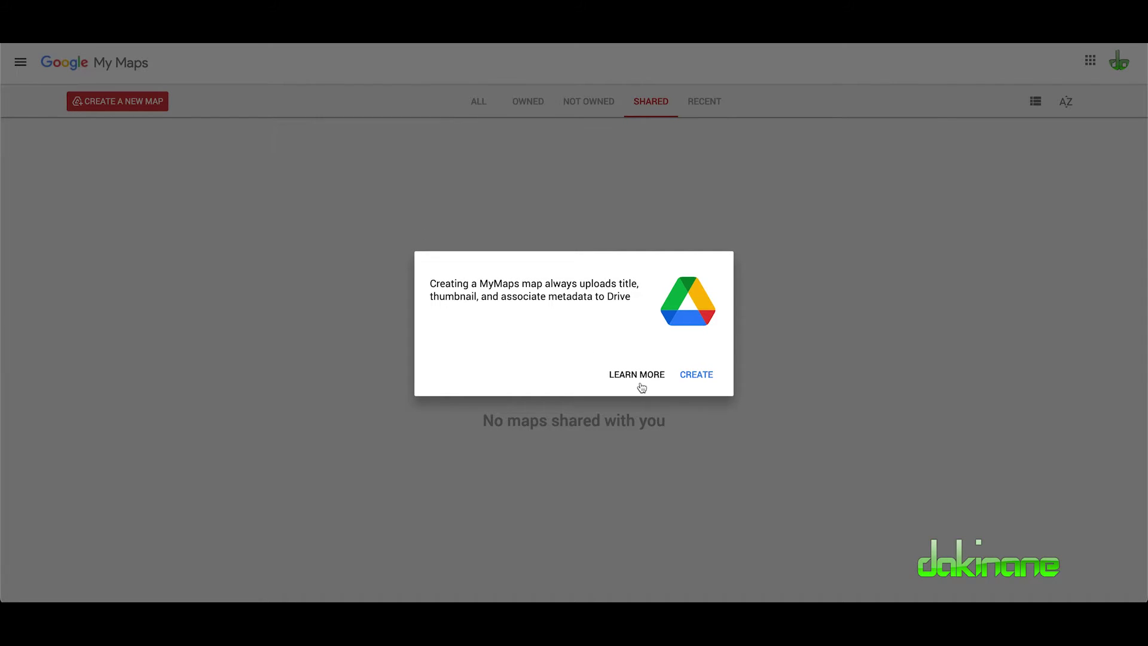
pyautogui.click(697, 376)
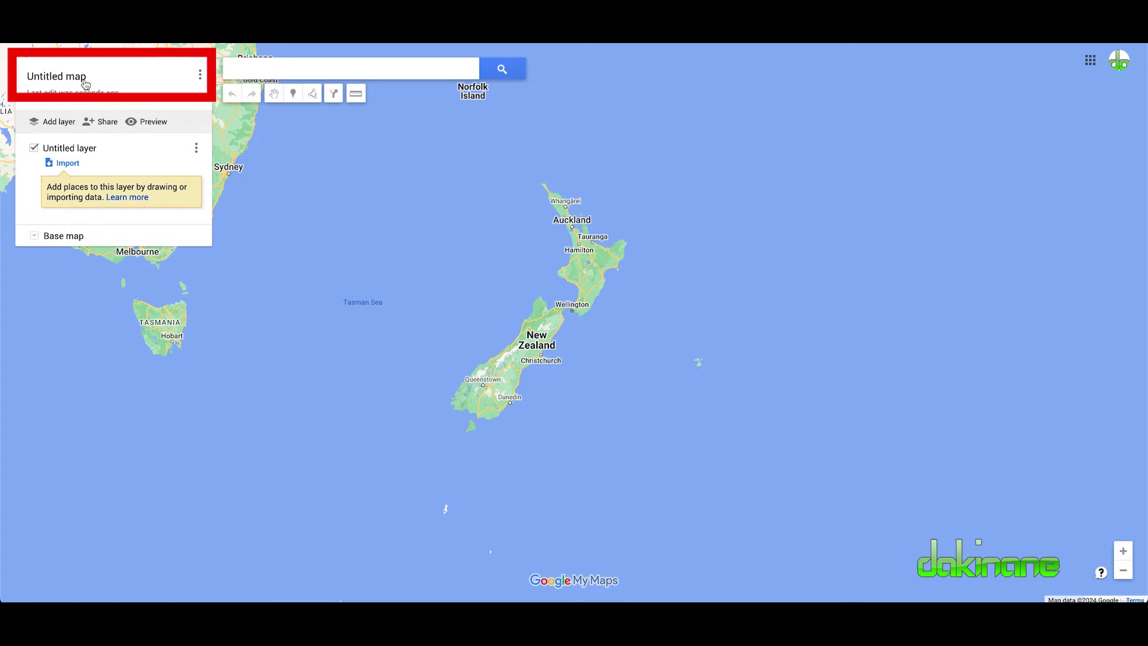
pyautogui.click(85, 83)
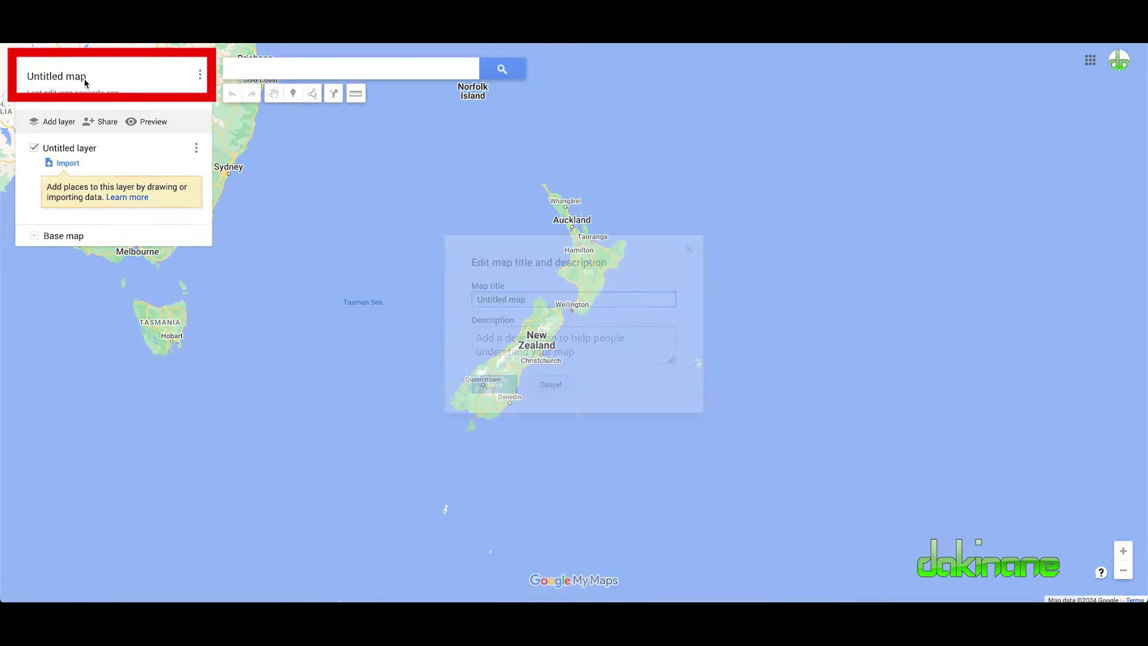
pyautogui.press('BackSpace')
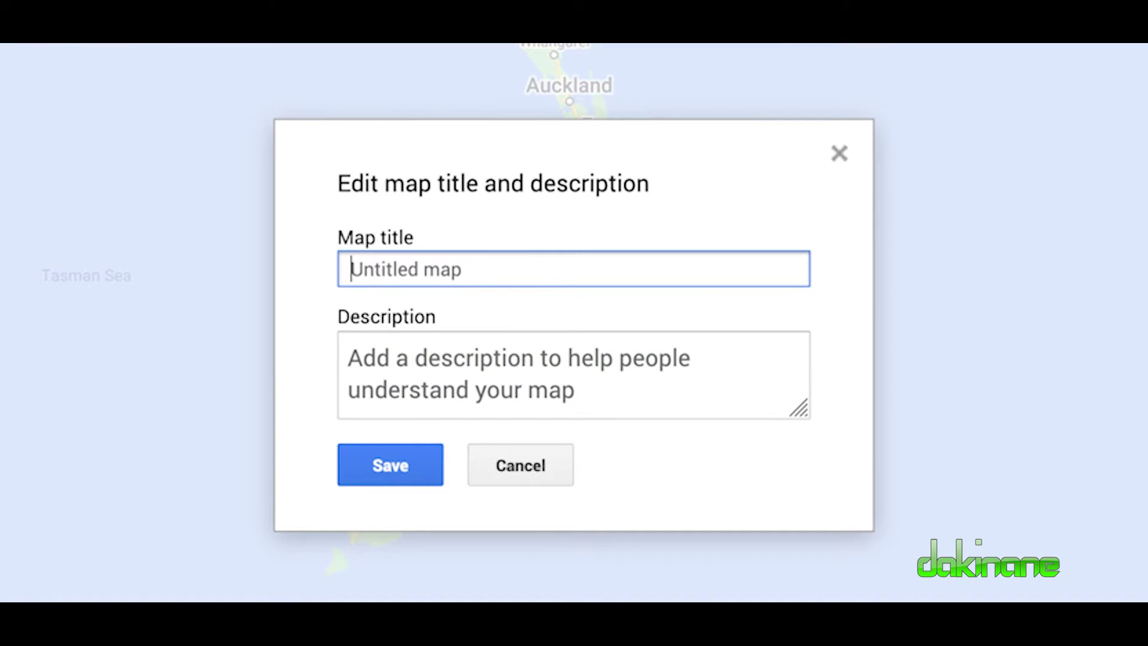
pyautogui.write('Te Aroha Street signs')
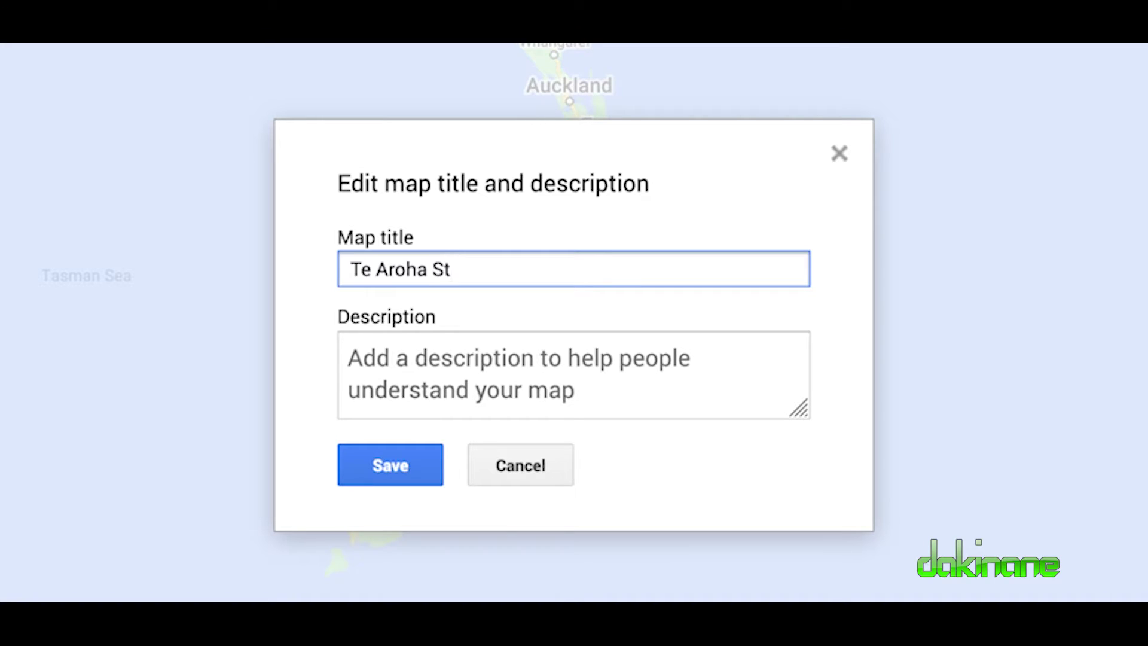
pyautogui.click(389, 479)
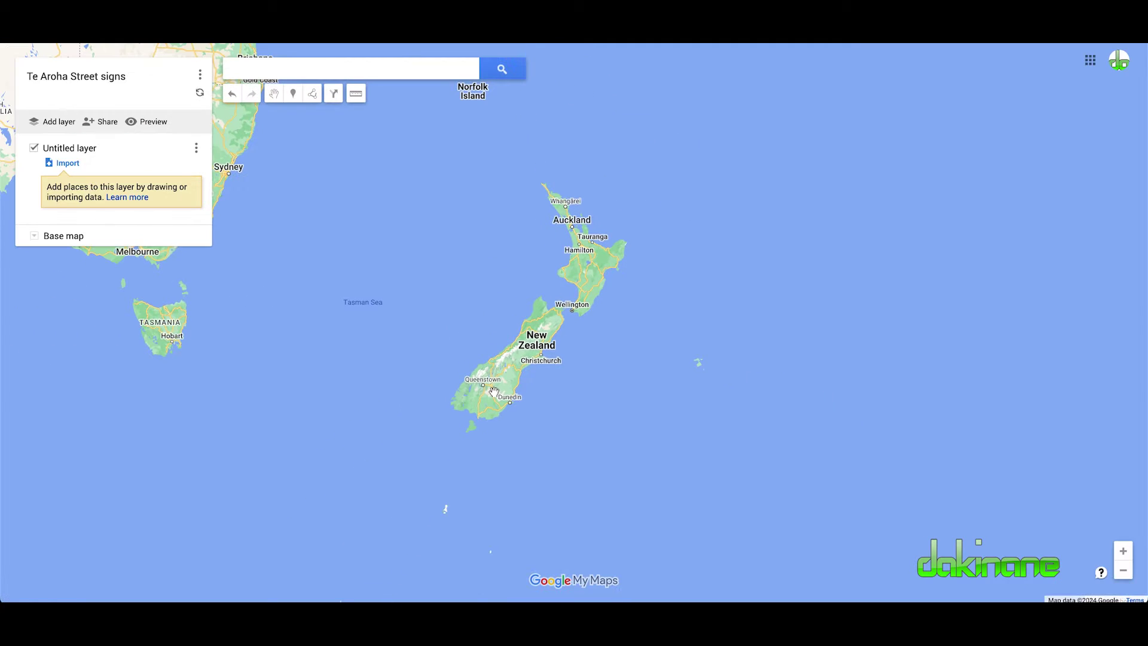
# Step: Search the map for Te Aroha and bring the town centre streets into close view
pyautogui.click(244, 67)
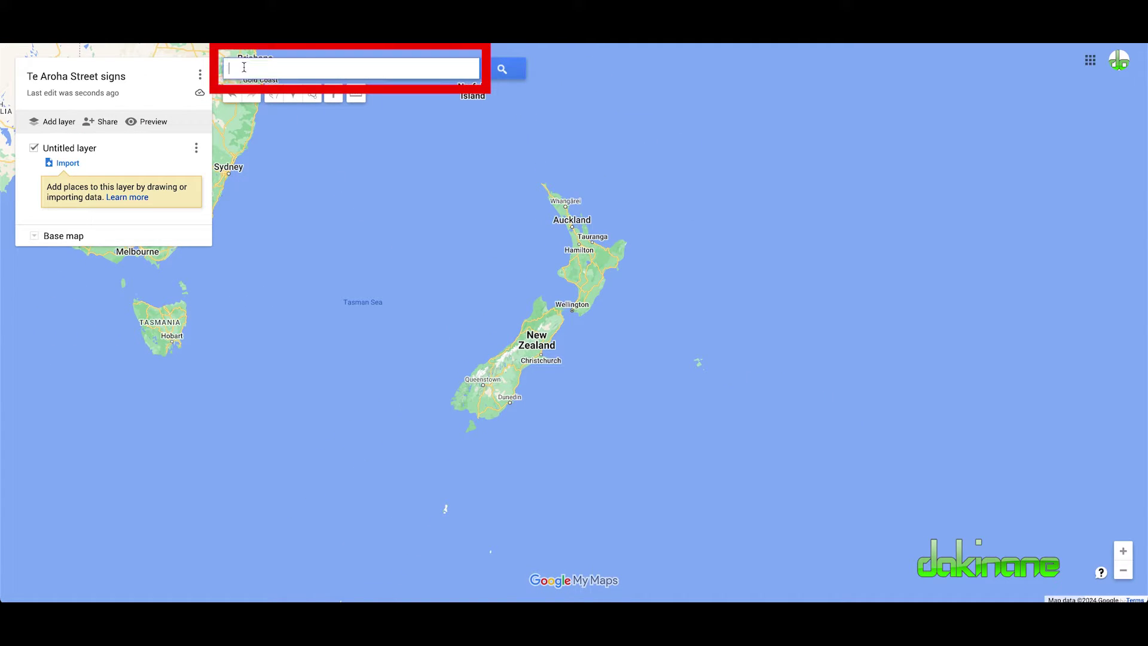
pyautogui.write('Te Aroha')
pyautogui.click(269, 89)
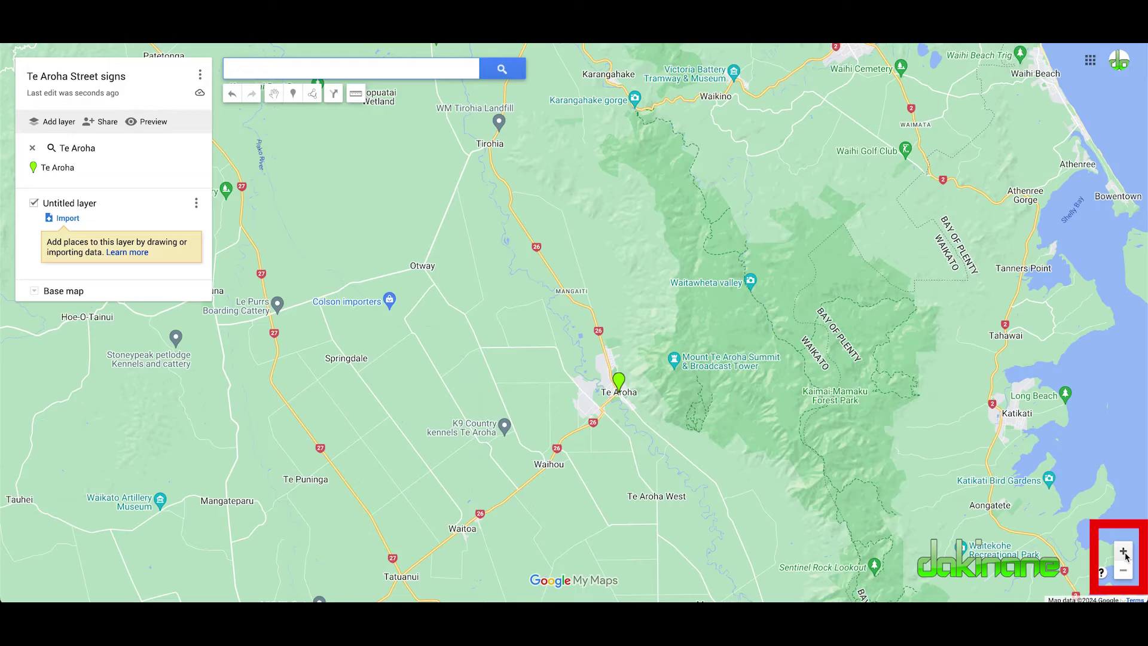
pyautogui.scroll(-2, 875, 460)
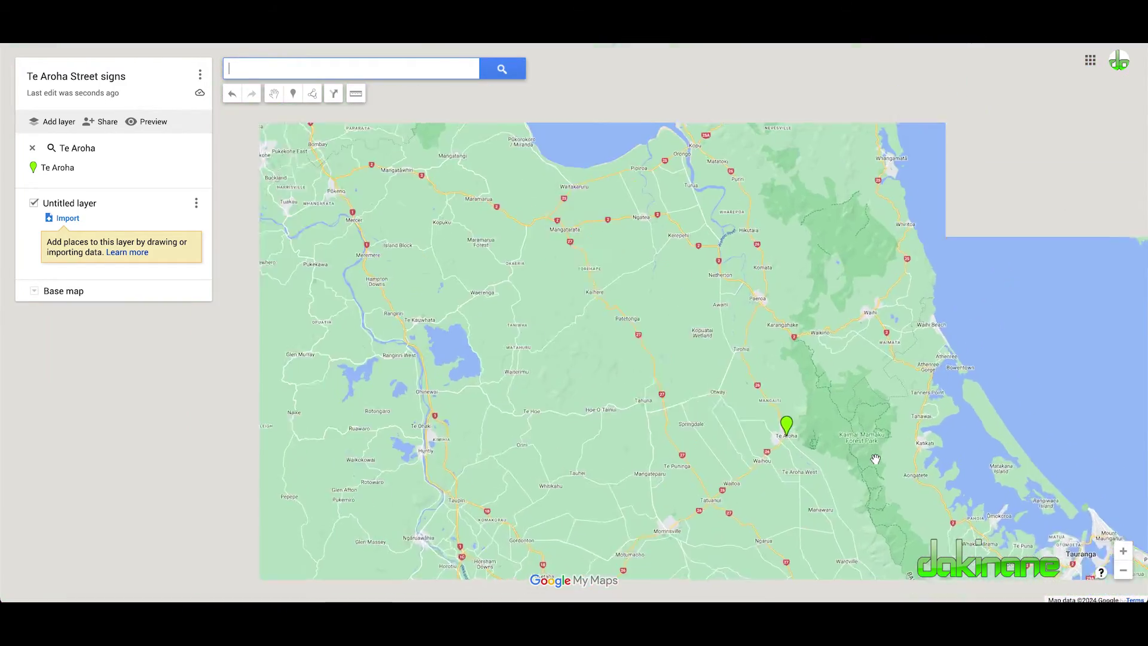
pyautogui.scroll(4, 875, 459)
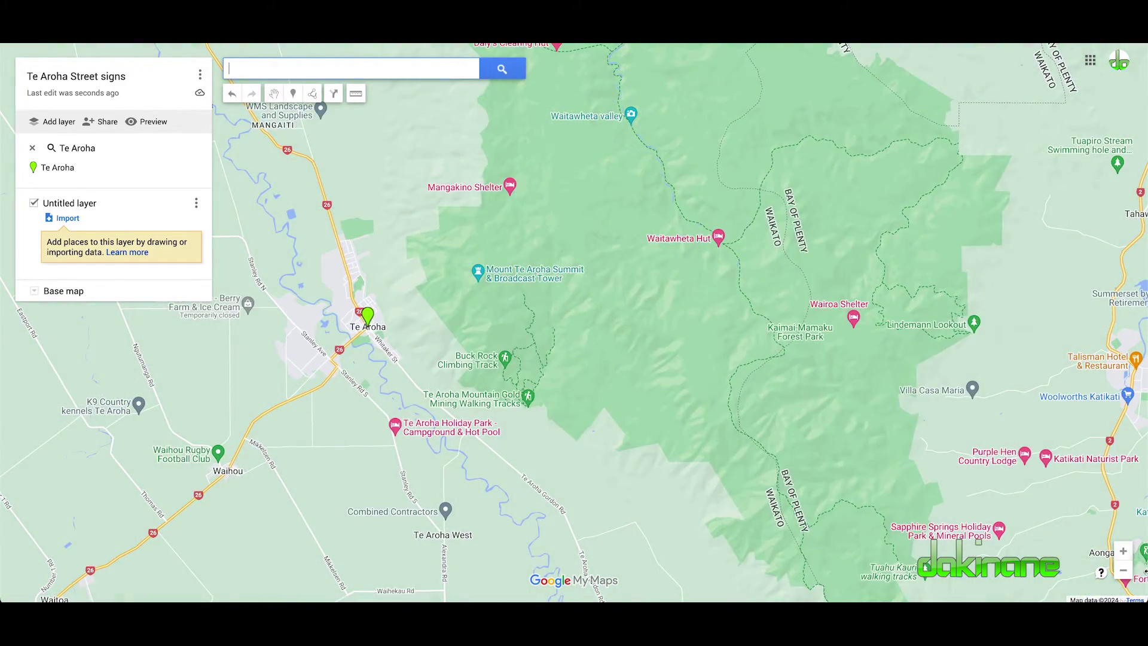
pyautogui.moveTo(385, 401); pyautogui.dragTo(625, 397)
pyautogui.scroll(4, 626, 397)
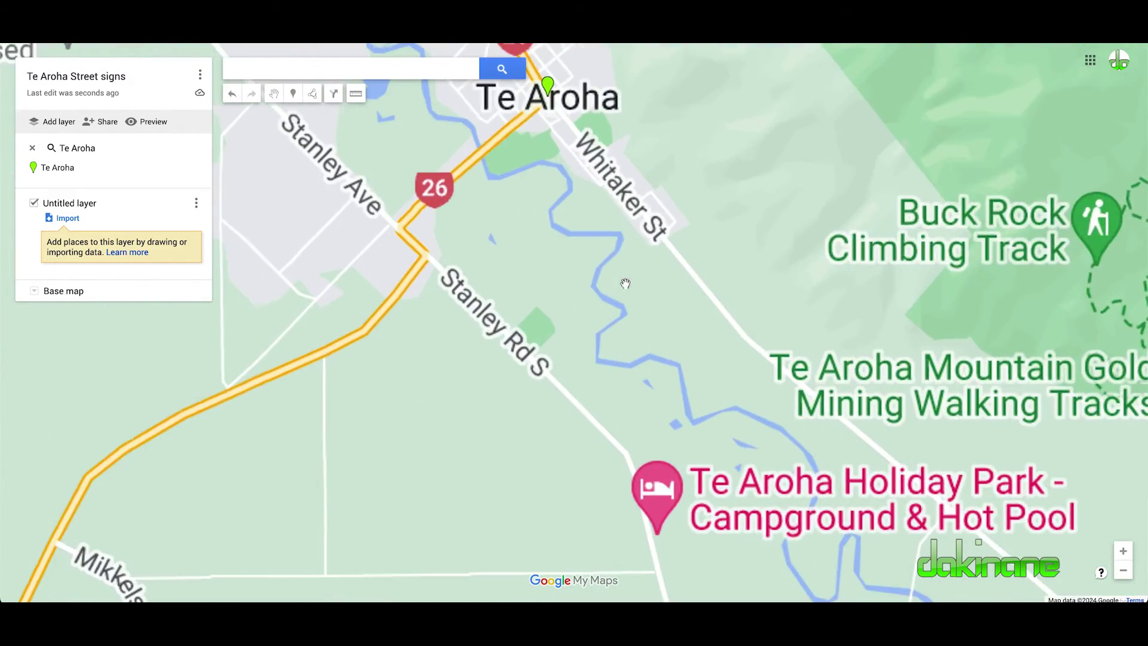
pyautogui.scroll(-4, 625, 284)
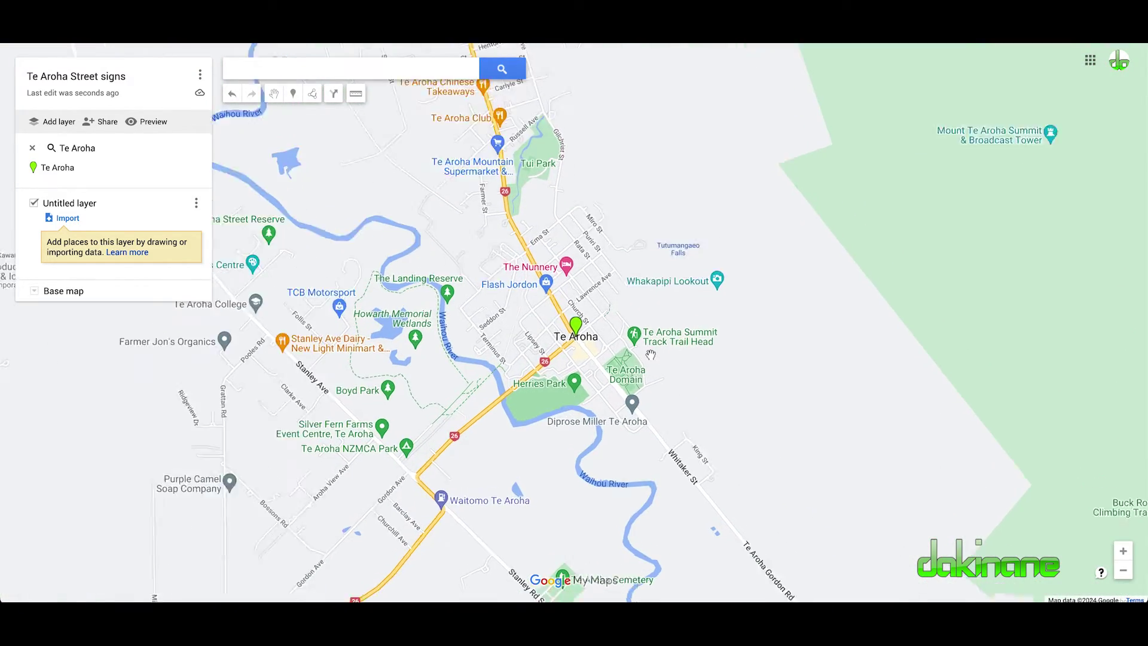
pyautogui.scroll(2, 650, 355)
pyautogui.moveTo(650, 355); pyautogui.dragTo(884, 489)
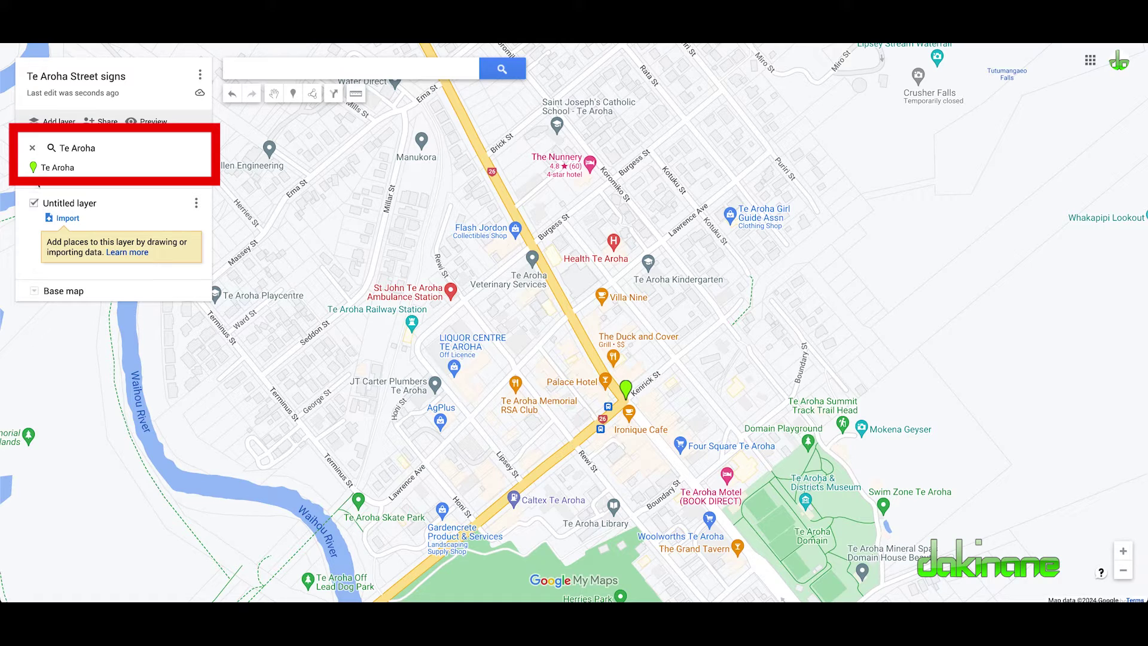
# Step: Remove the Te Aroha search result and change the base map to the tan style with blue water
pyautogui.click(32, 148)
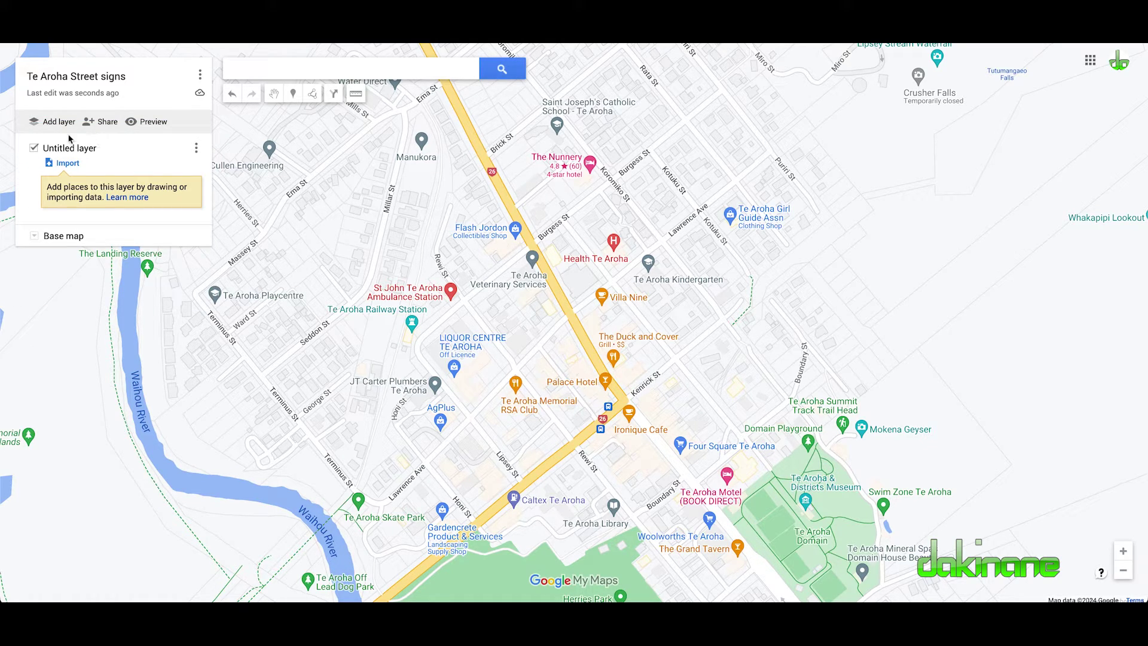
pyautogui.click(39, 237)
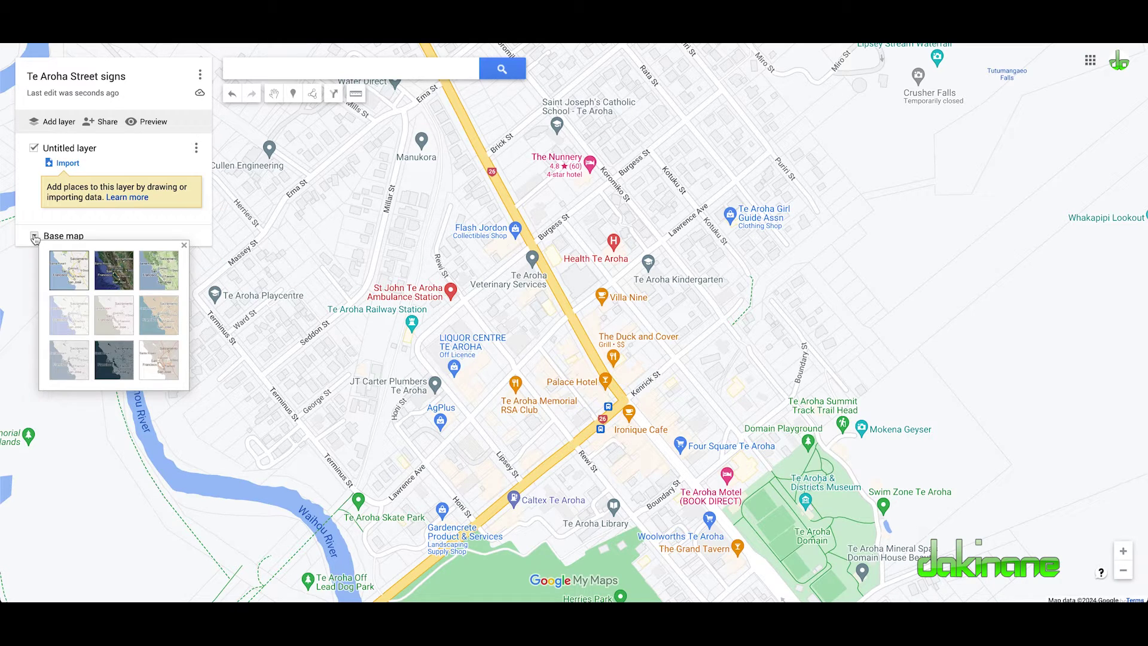
pyautogui.click(165, 323)
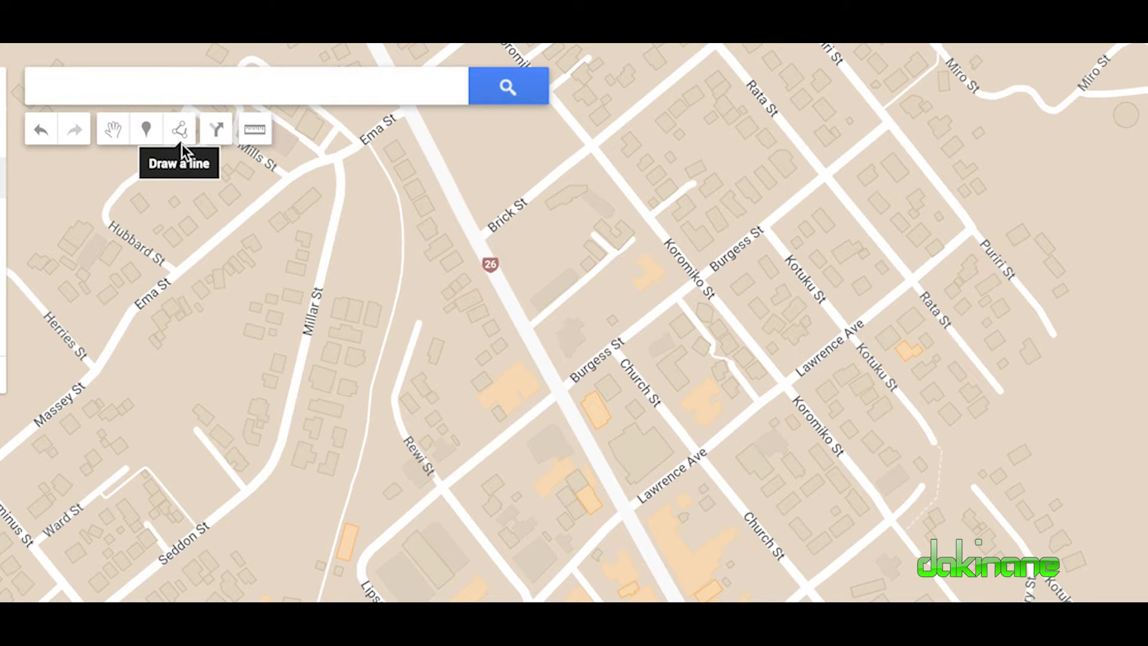
# Step: Place a marker on Burgess St just east of highway 26 and name it "Burgess Street"
pyautogui.click(147, 128)
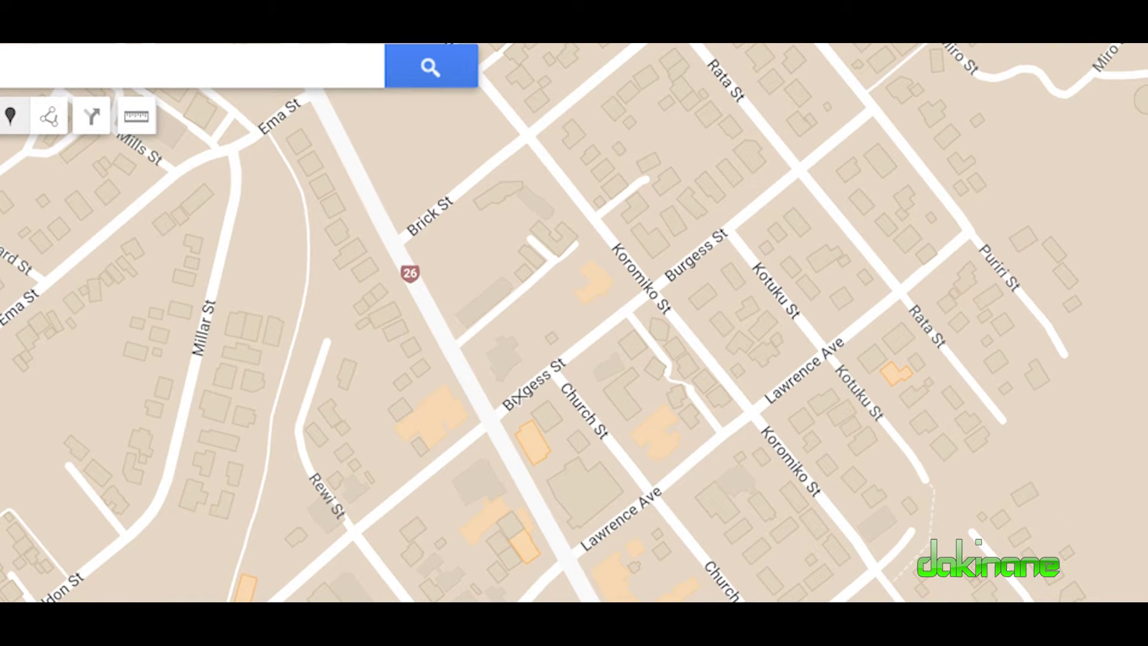
pyautogui.click(518, 397)
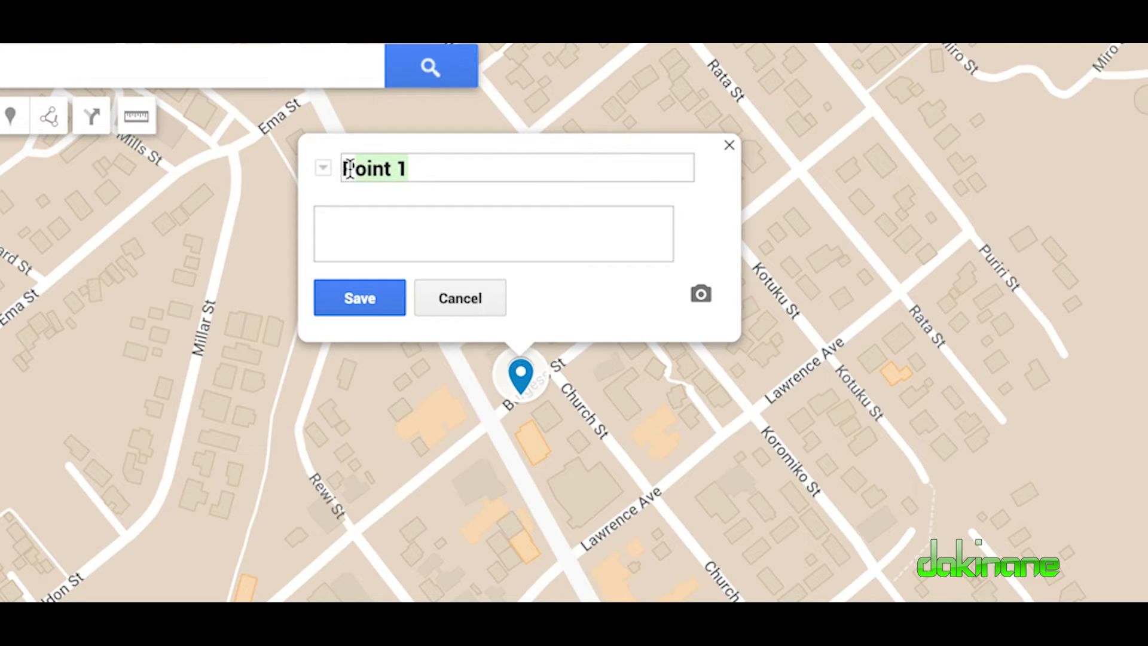
pyautogui.write('Burgess Street')
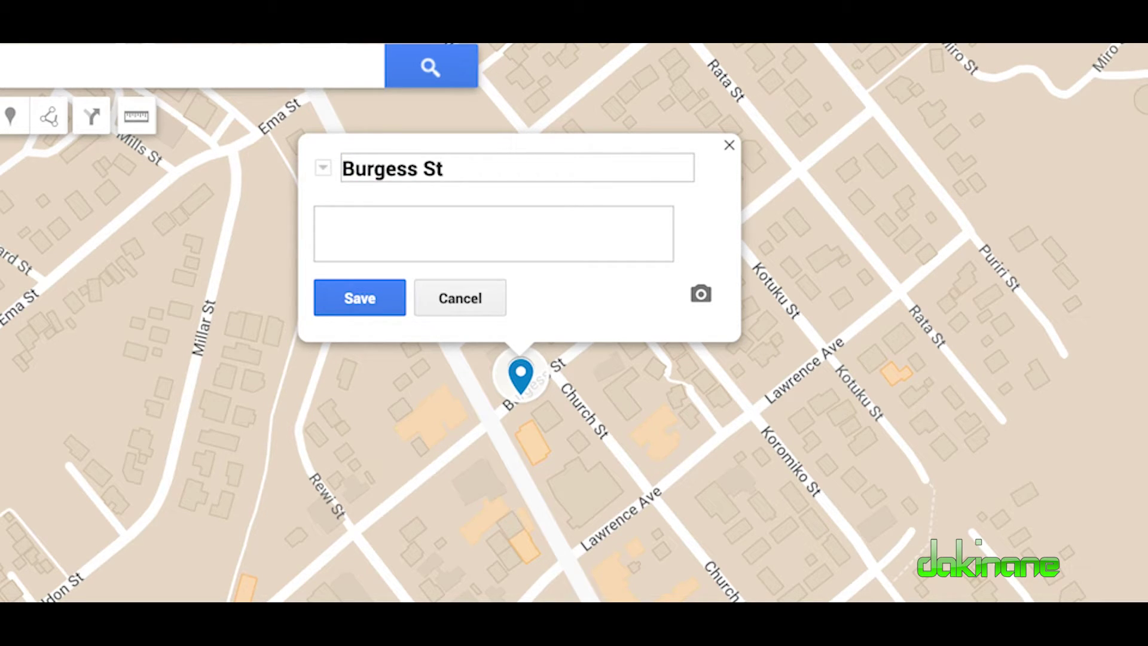
pyautogui.click(361, 298)
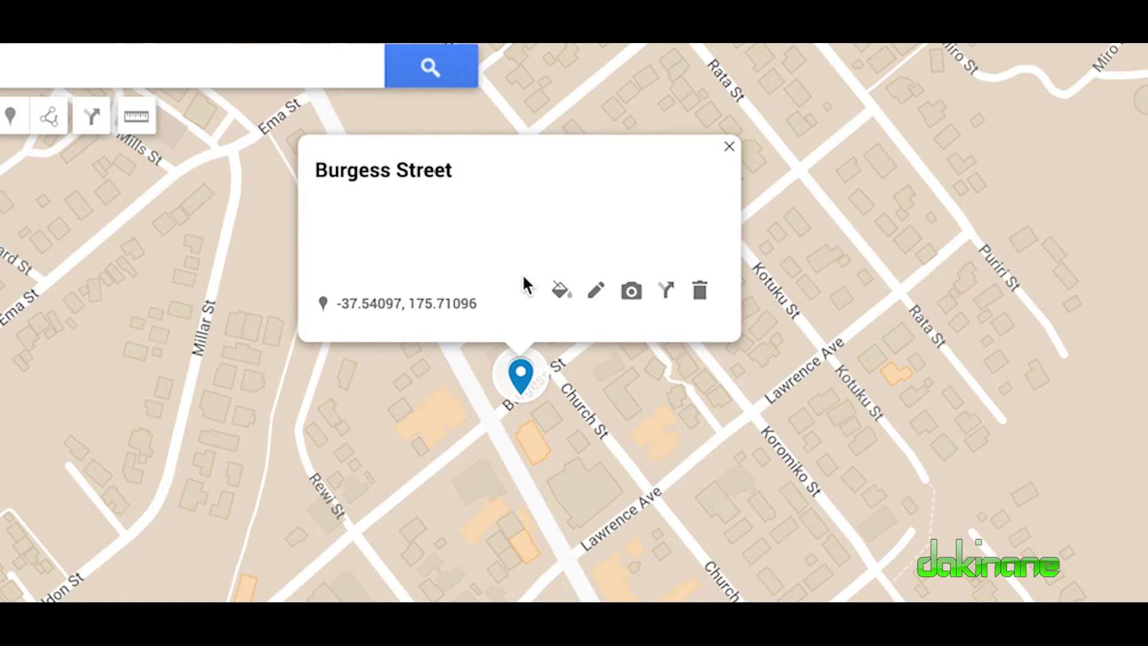
# Step: Style the Burgess Street marker with a green colour and the house icon
pyautogui.click(561, 293)
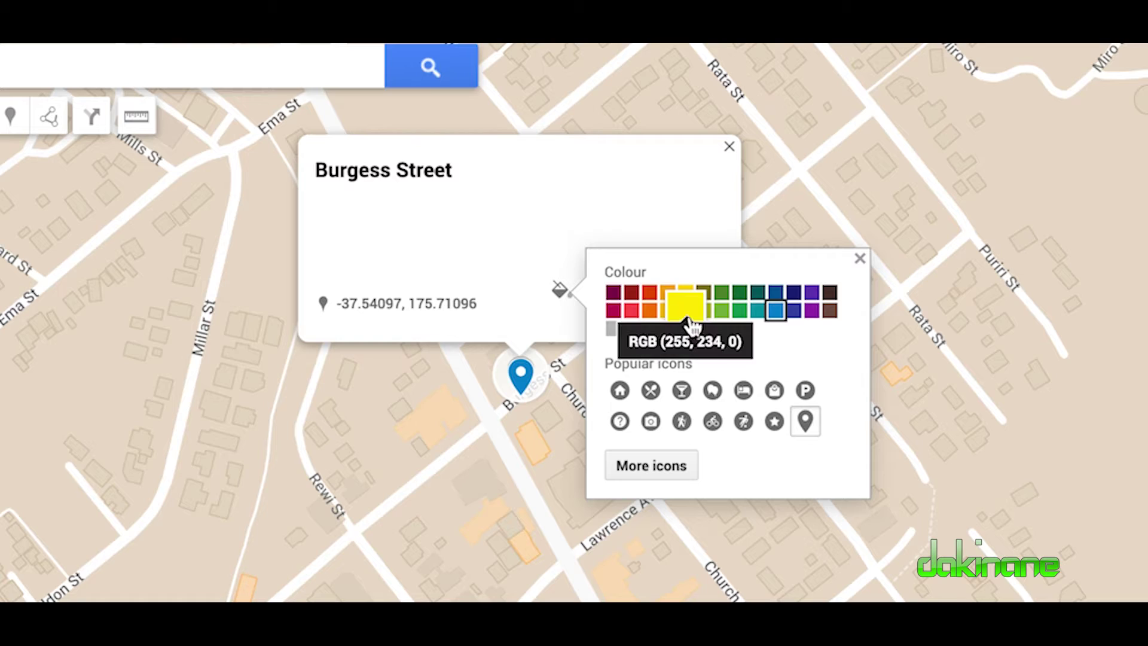
pyautogui.click(739, 310)
pyautogui.click(620, 390)
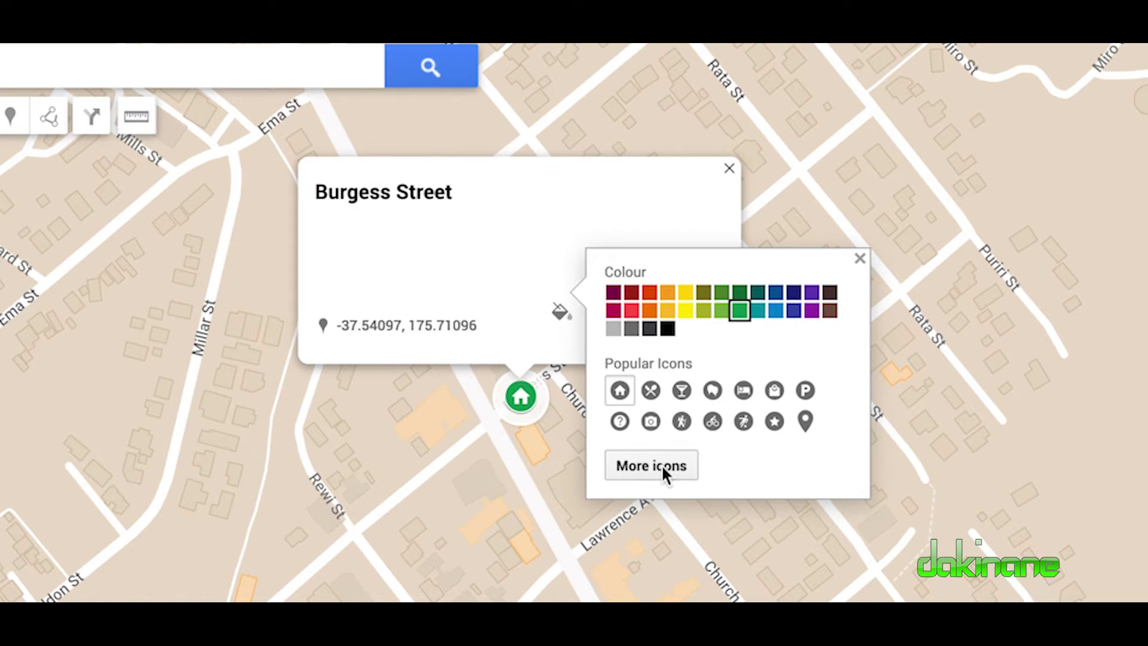
pyautogui.click(860, 258)
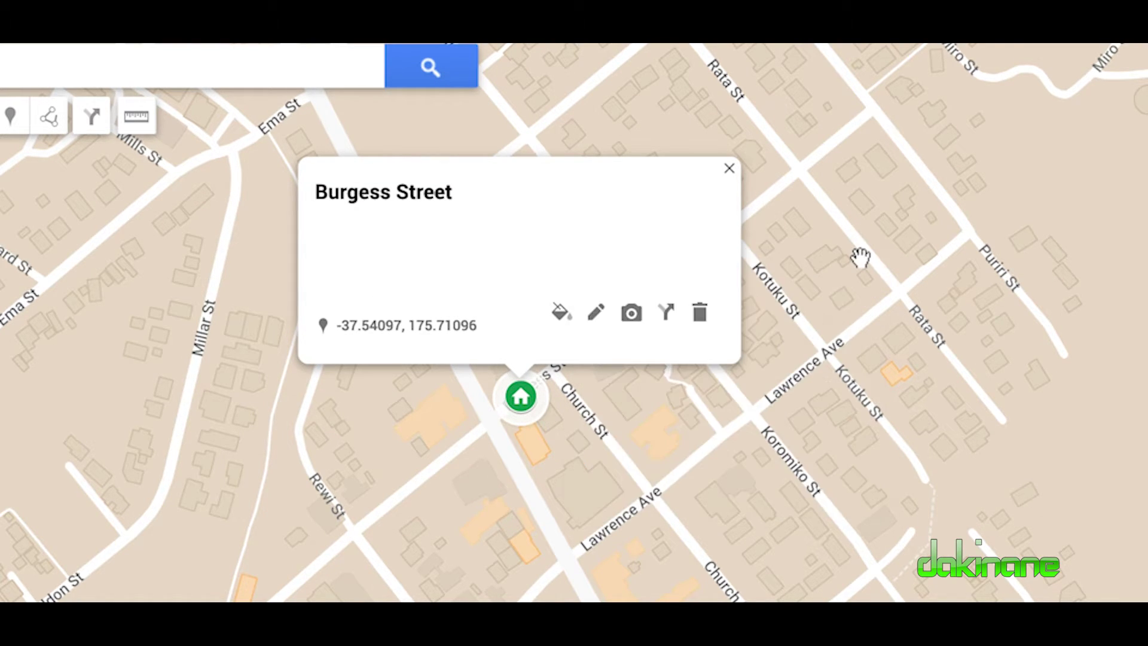
pyautogui.click(729, 169)
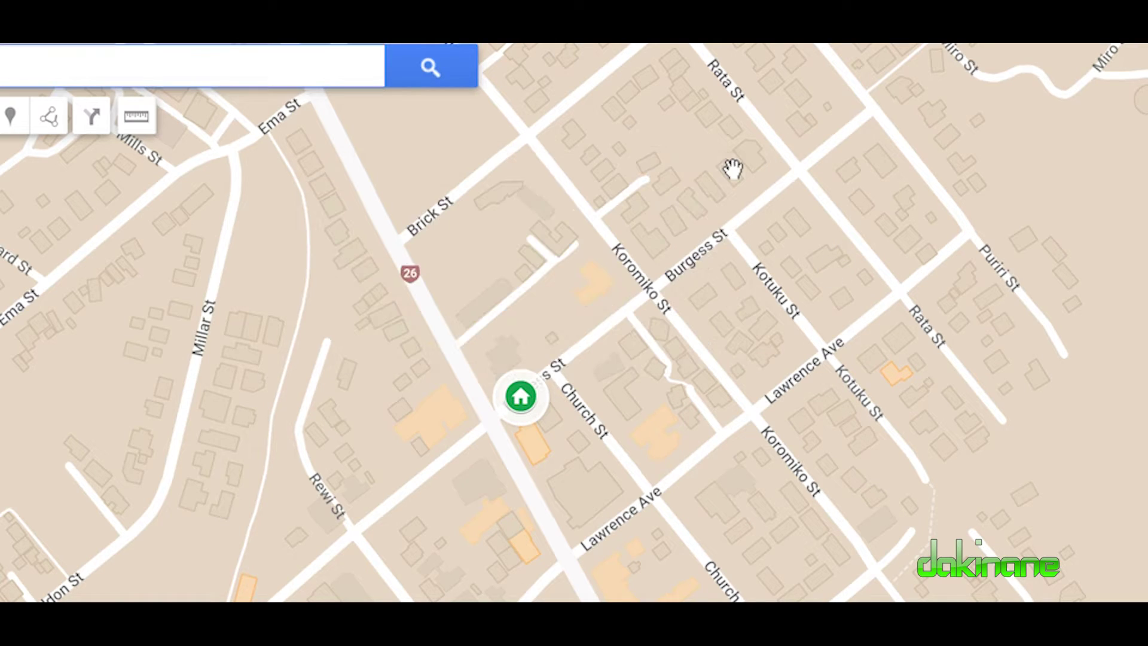
pyautogui.click(517, 396)
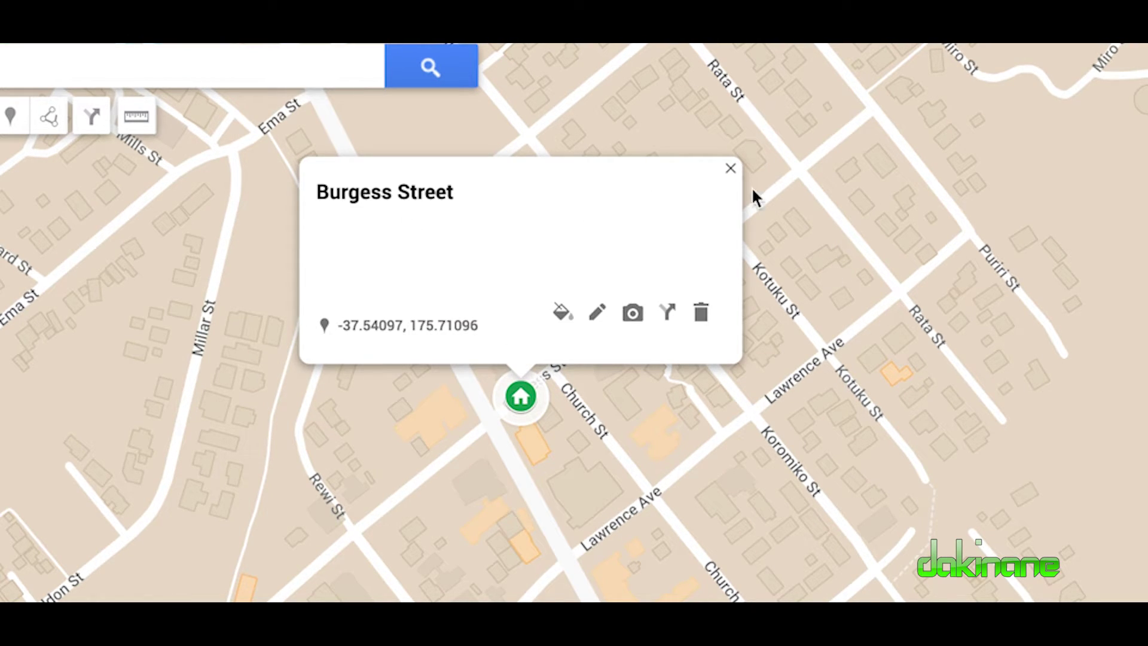
pyautogui.click(839, 219)
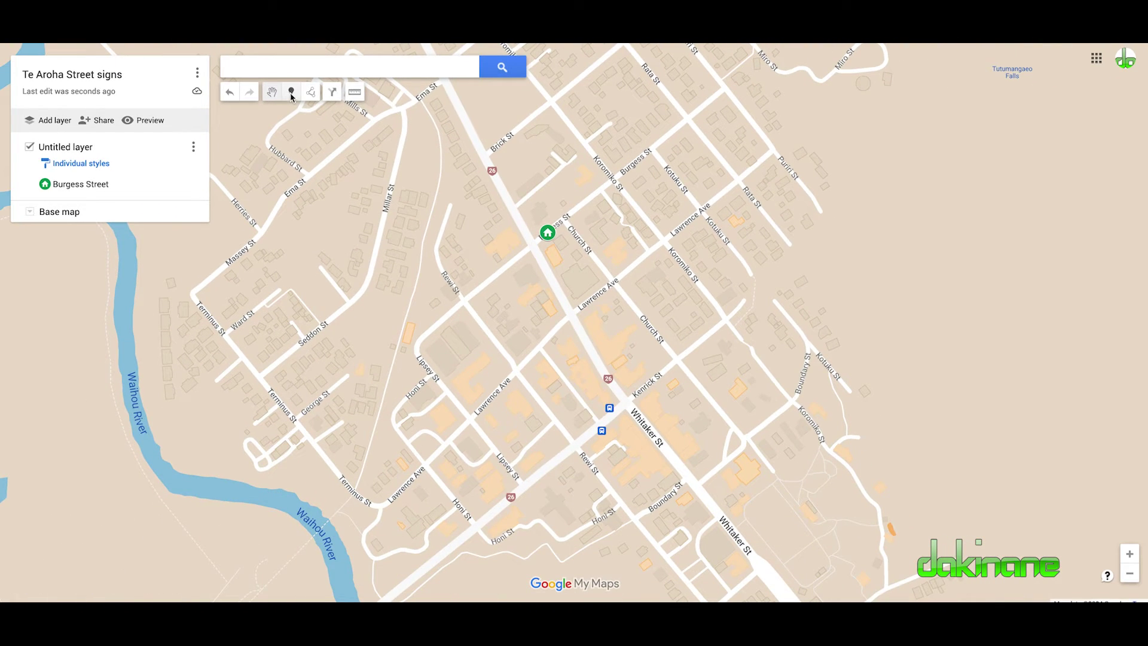
# Step: Add a marker on Koromiko St near its junction with Burgess St and name it "Koromiko Street"
pyautogui.click(292, 92)
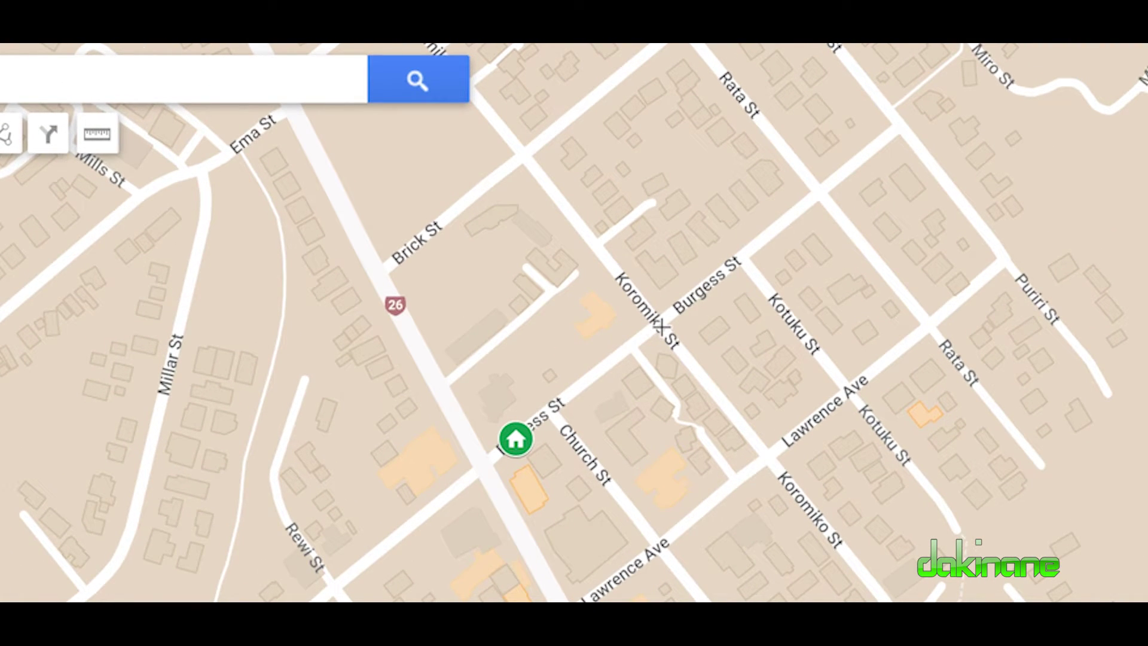
pyautogui.click(675, 340)
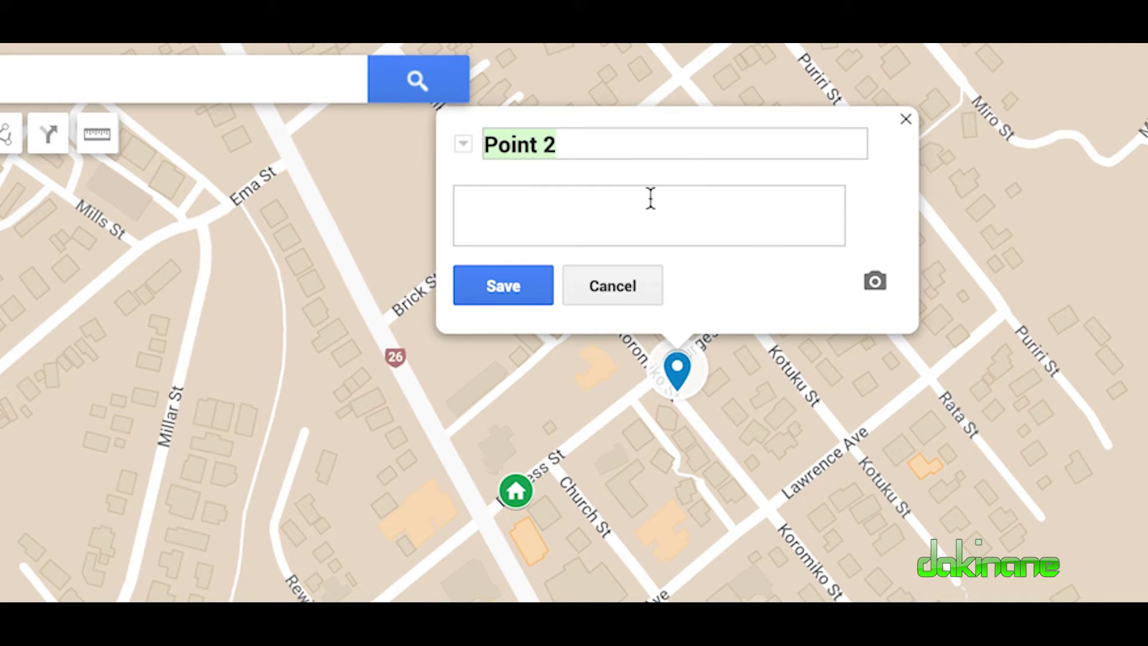
pyautogui.press('BackSpace')
pyautogui.write('Kor')
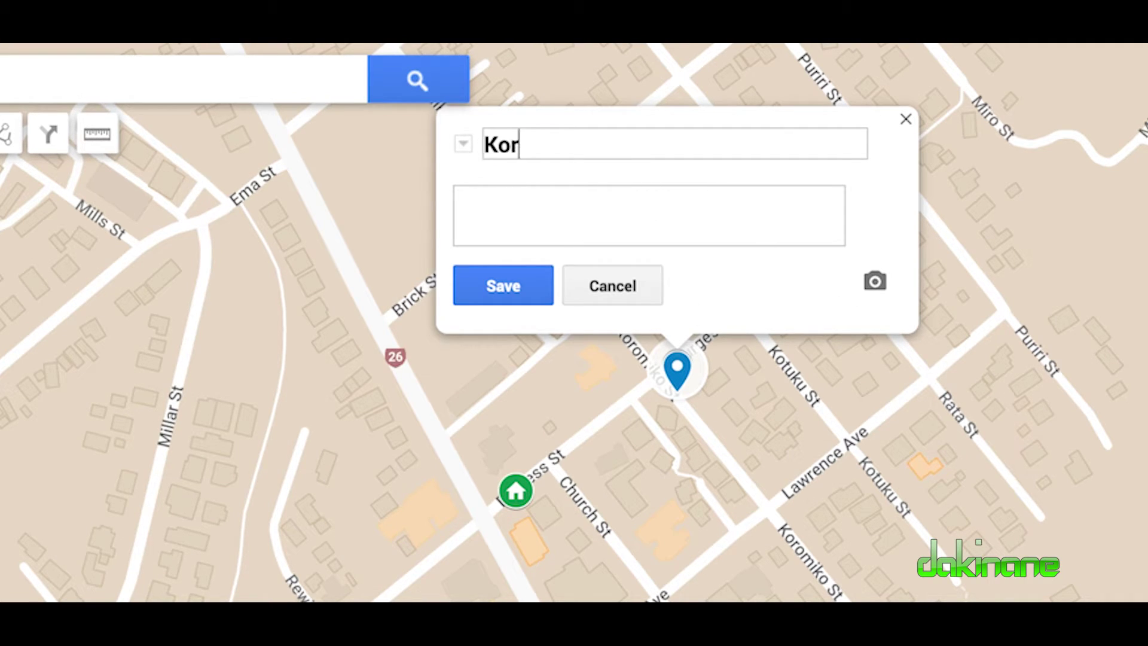
pyautogui.write('omiko Street')
pyautogui.click(520, 292)
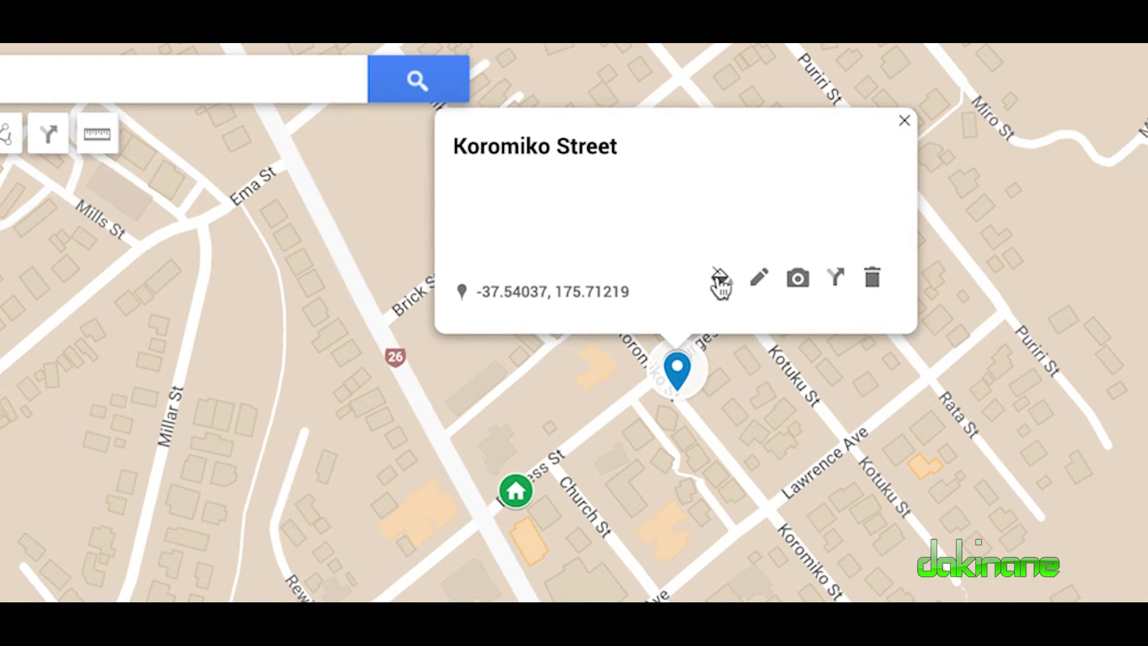
# Step: Style the Koromiko Street marker with the same green colour and house icon as the first one
pyautogui.click(720, 281)
pyautogui.click(915, 298)
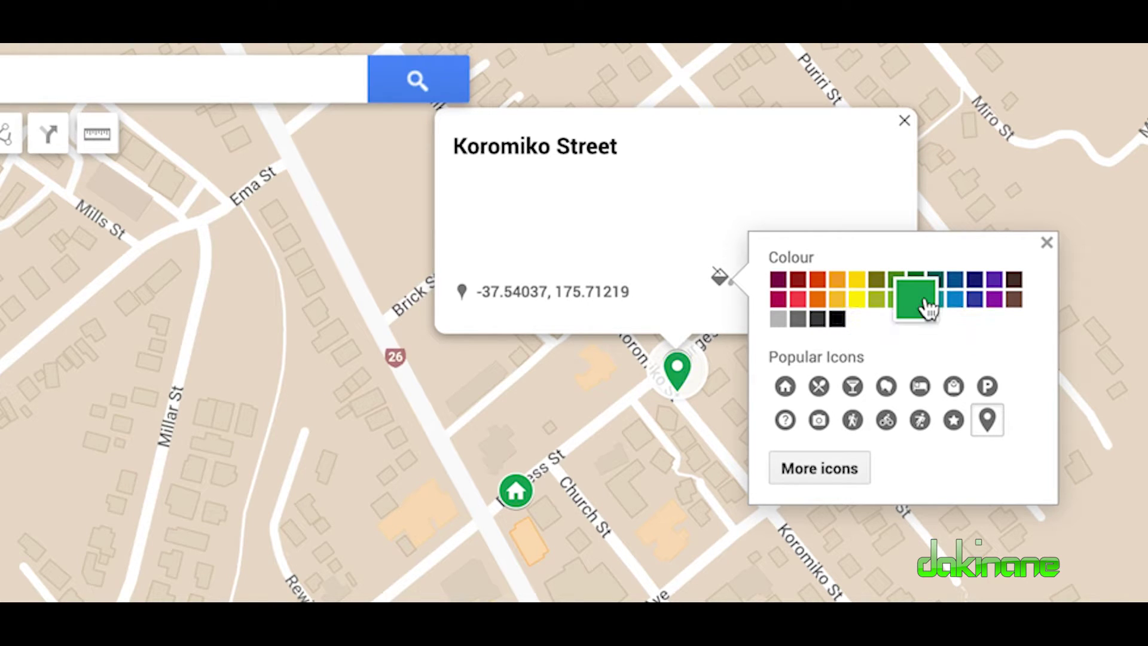
pyautogui.click(785, 386)
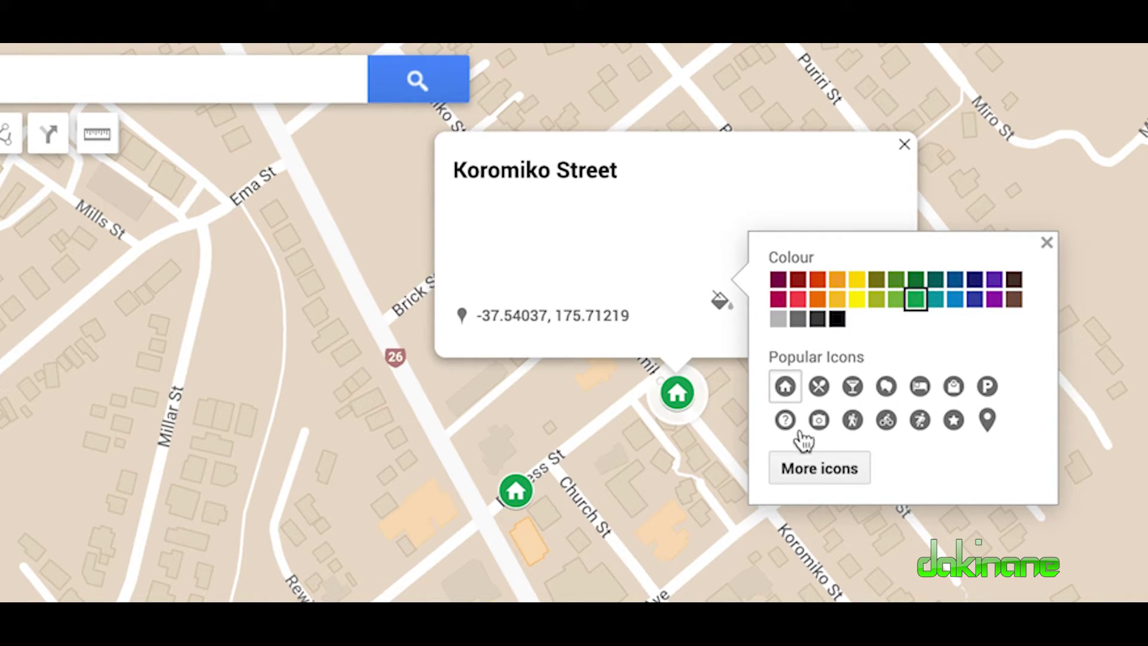
pyautogui.click(1046, 243)
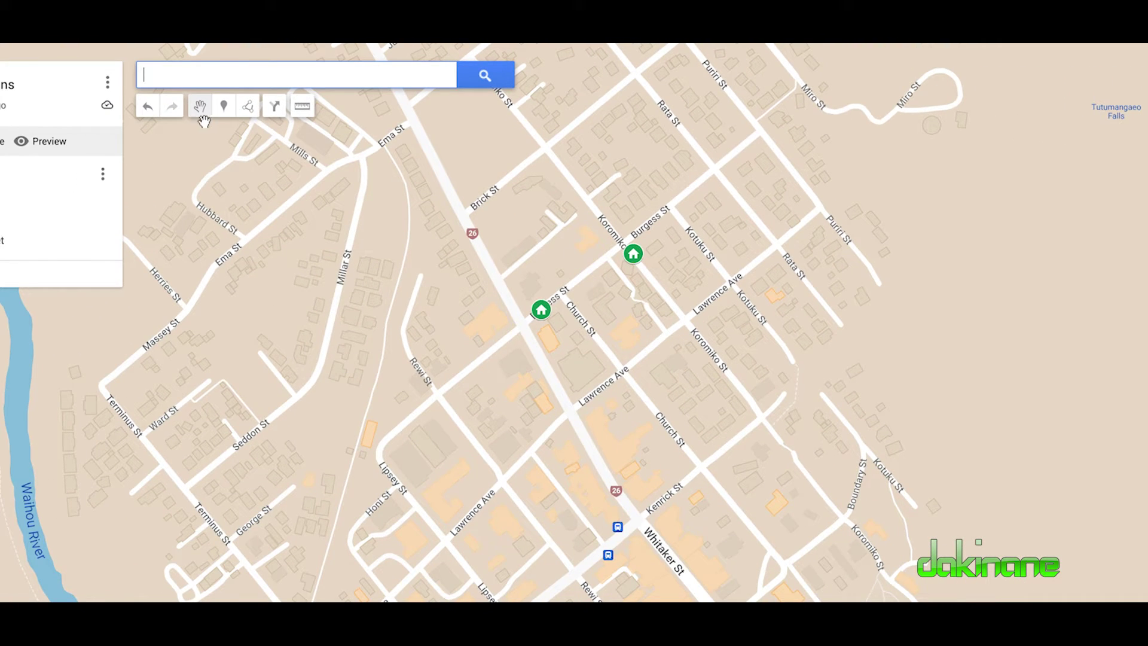
# Step: Add a marker on Church St just southeast of Lawrence Ave and name it "Church Street"
pyautogui.click(223, 109)
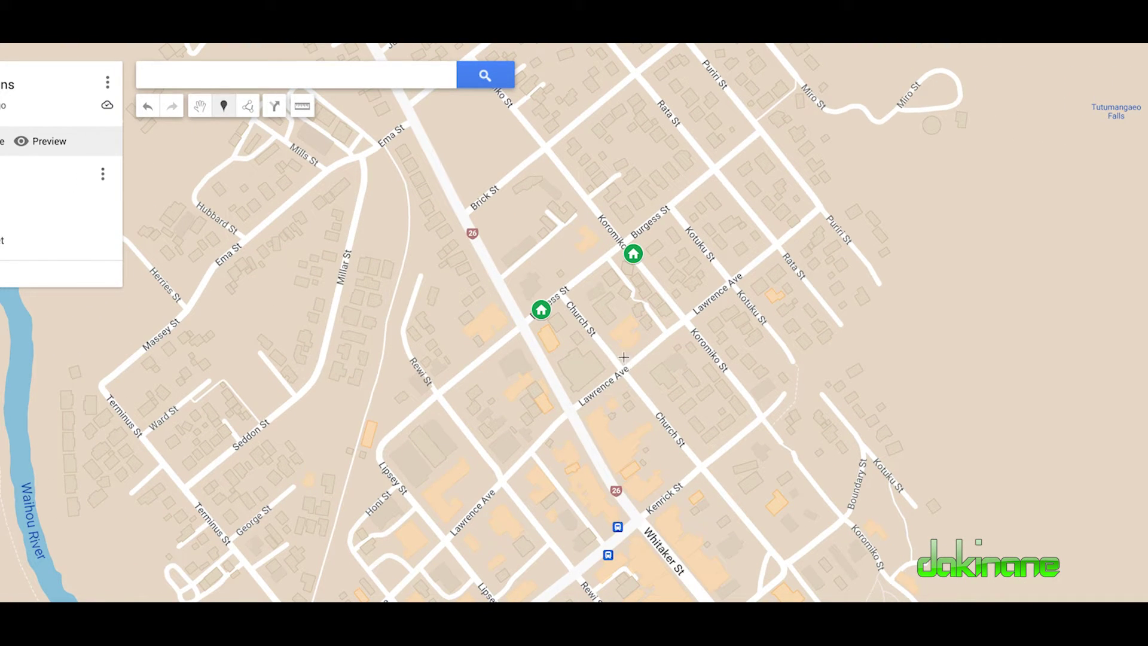
pyautogui.click(639, 393)
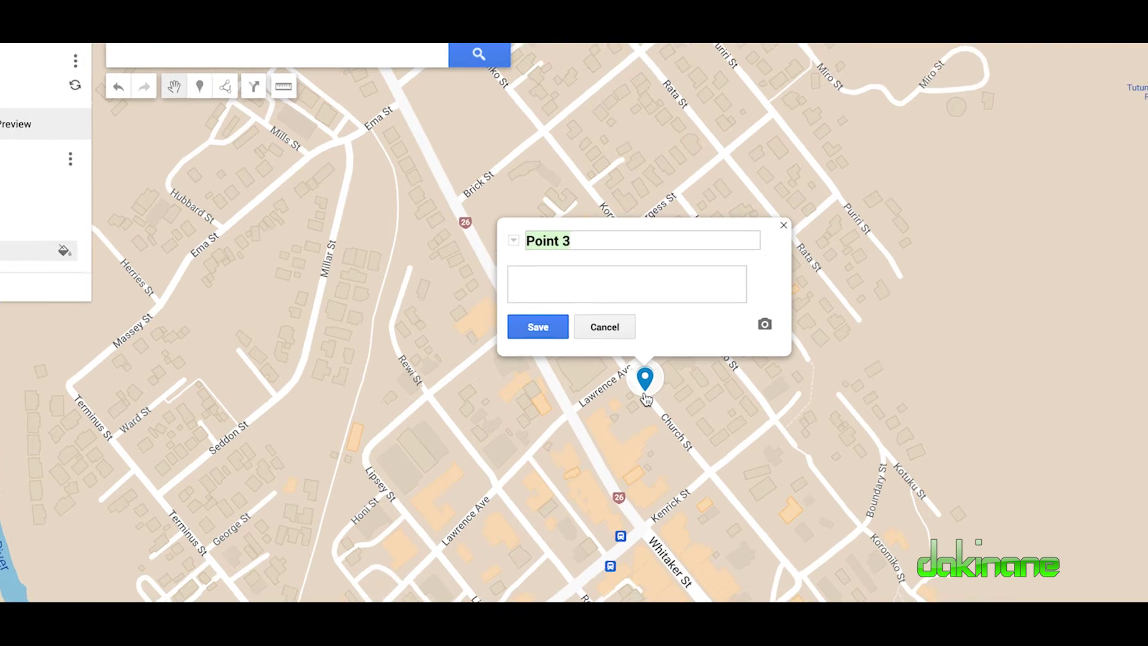
pyautogui.press('BackSpace')
pyautogui.write('Church Street')
pyautogui.click(491, 284)
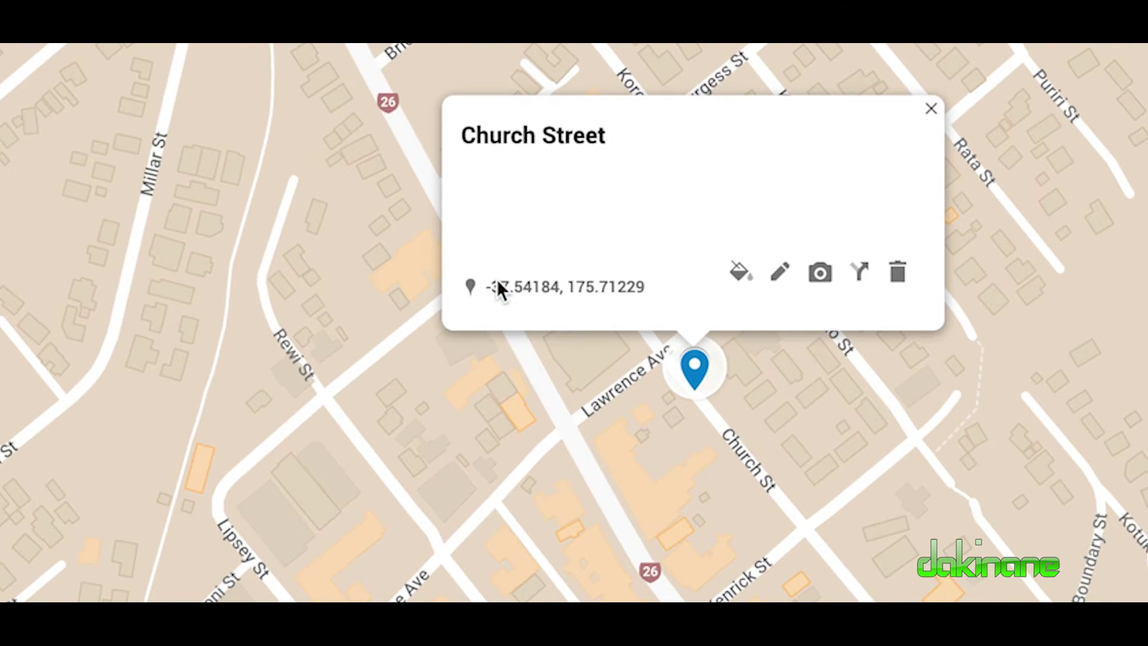
# Step: Style the Church Street marker with the same green colour and house icon as the other markers
pyautogui.click(741, 273)
pyautogui.click(950, 305)
pyautogui.click(808, 388)
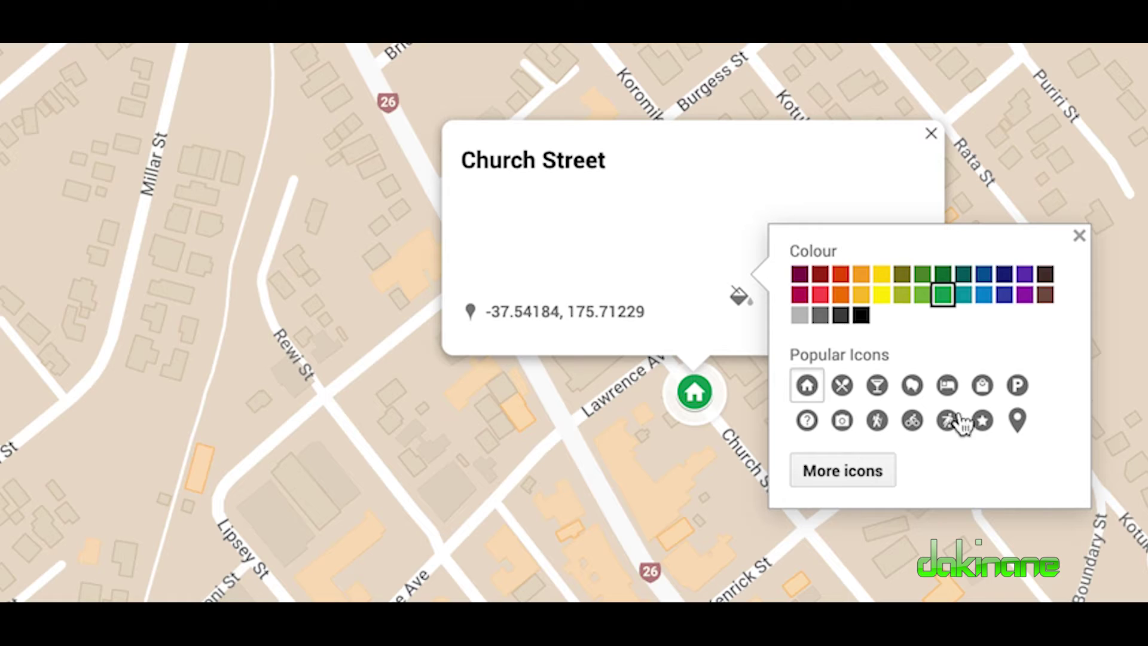
pyautogui.click(1082, 237)
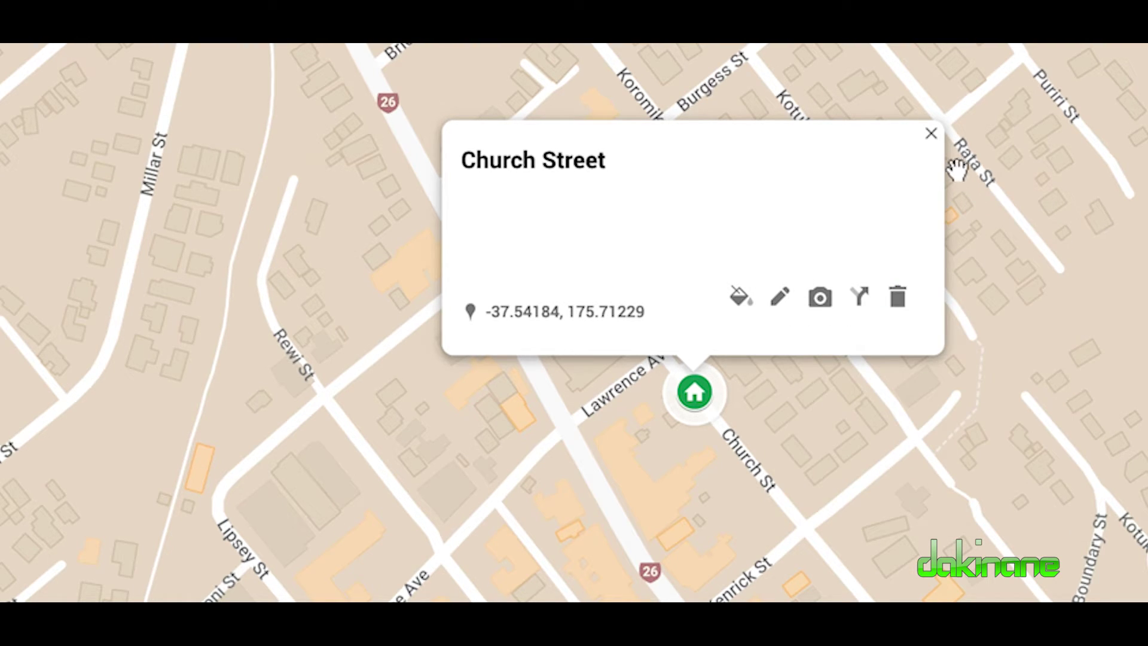
pyautogui.click(931, 131)
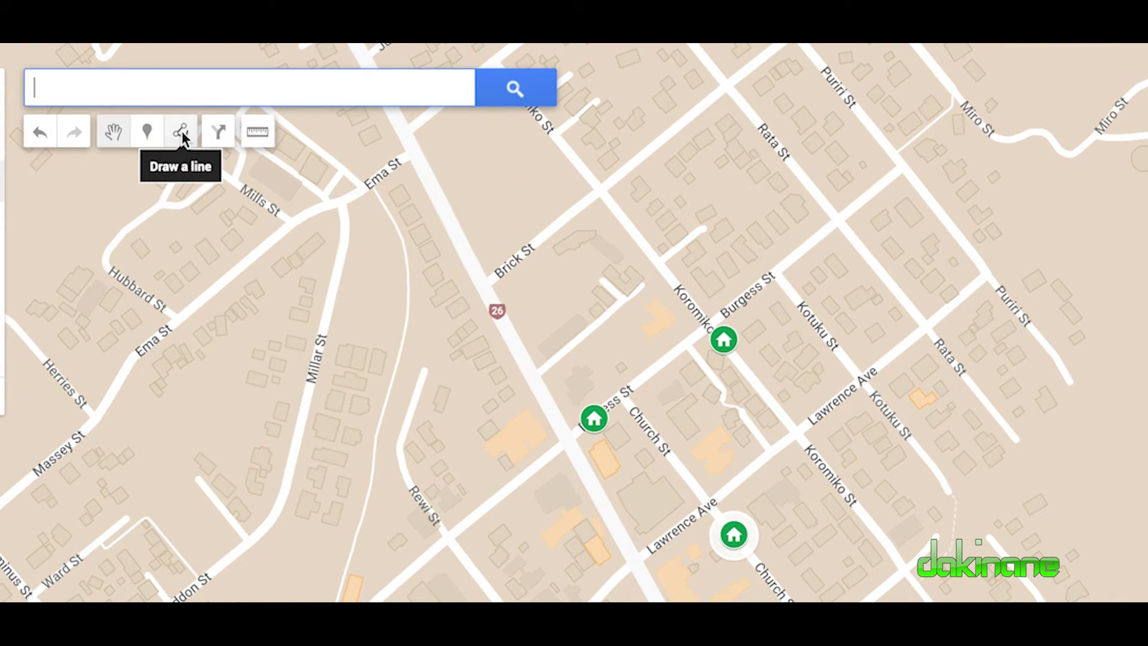
# Step: Draw a line from highway 26 along Burgess St, Koromiko St, Lawrence Ave and Church St, ending at Kenrick St
pyautogui.click(184, 139)
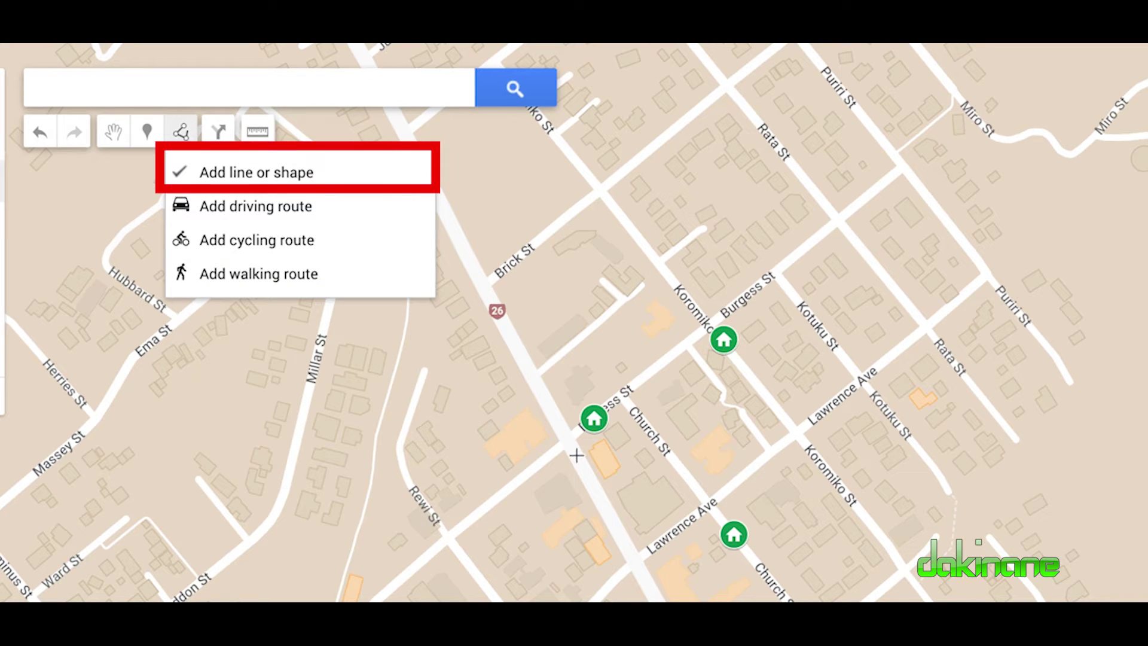
pyautogui.click(568, 438)
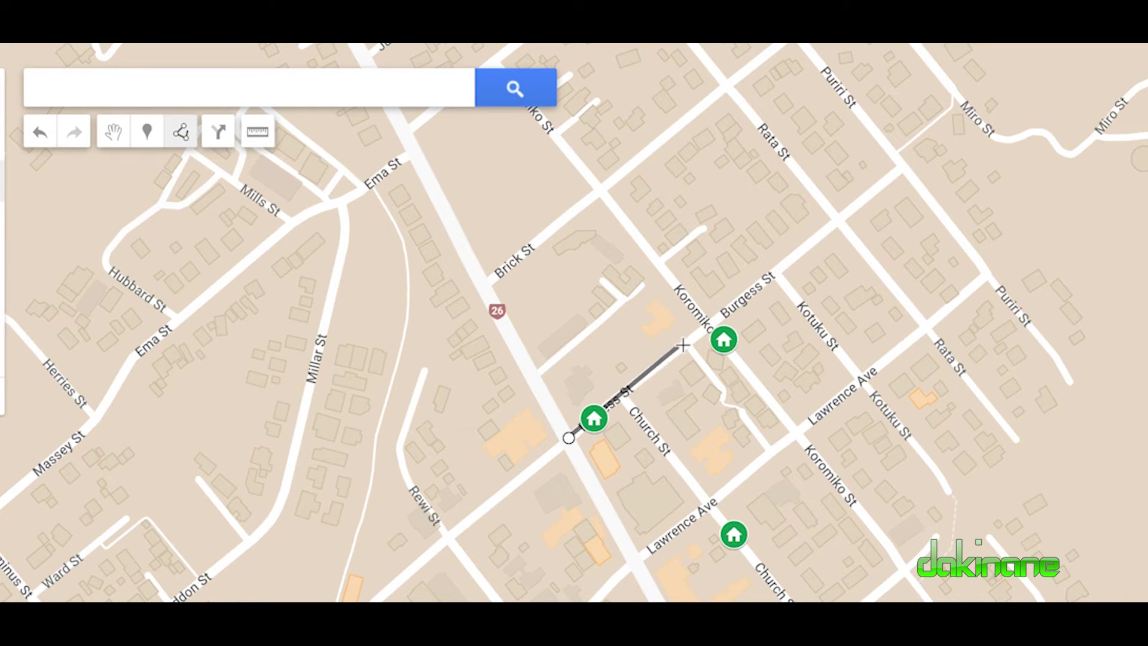
pyautogui.click(712, 323)
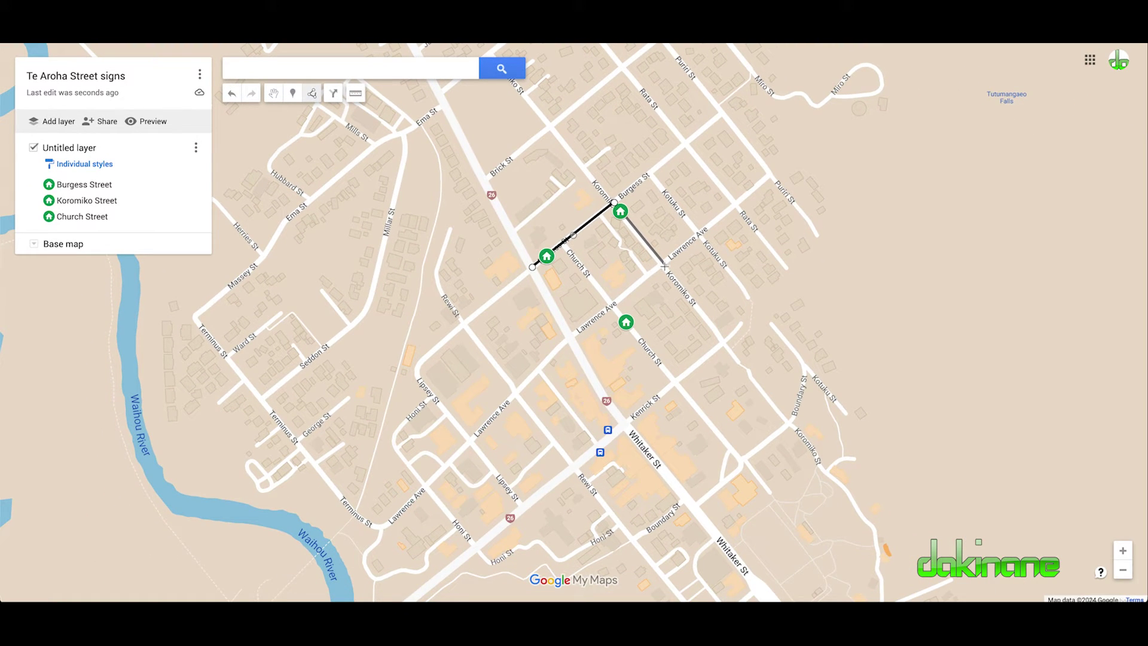
pyautogui.click(664, 266)
pyautogui.click(612, 306)
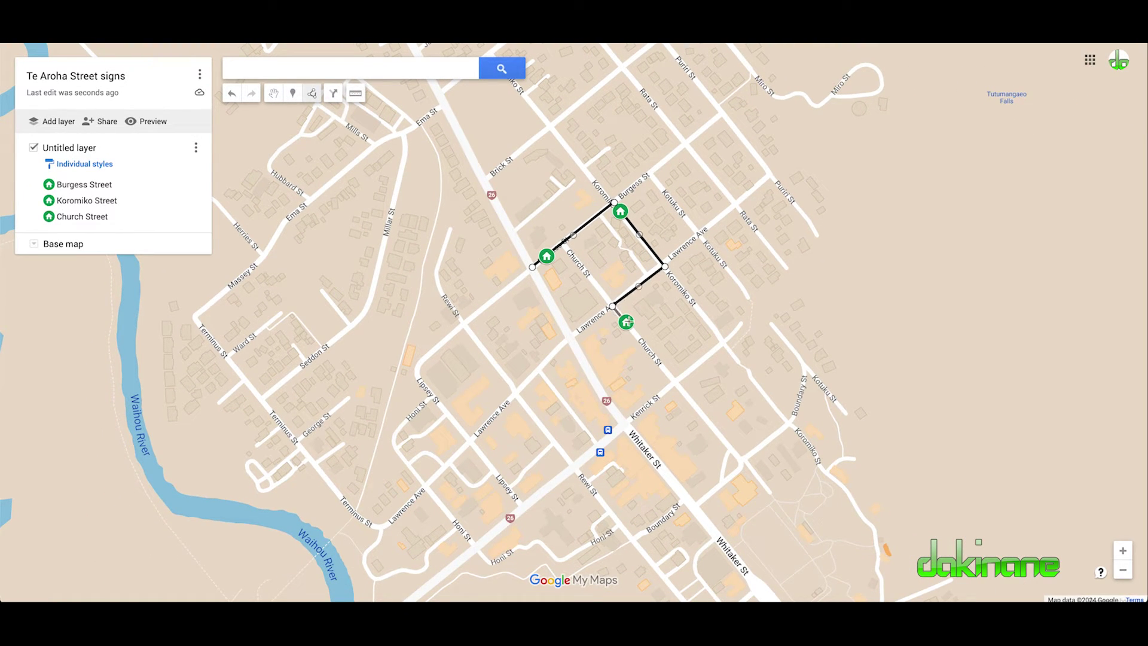
pyautogui.click(674, 381)
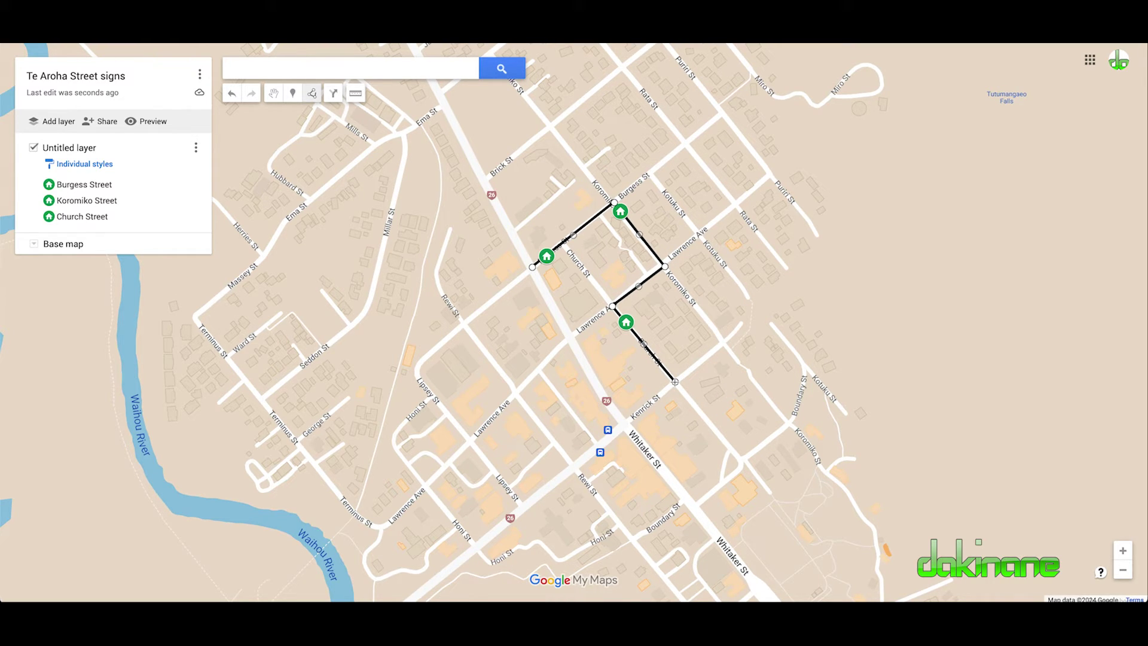
pyautogui.click(674, 381)
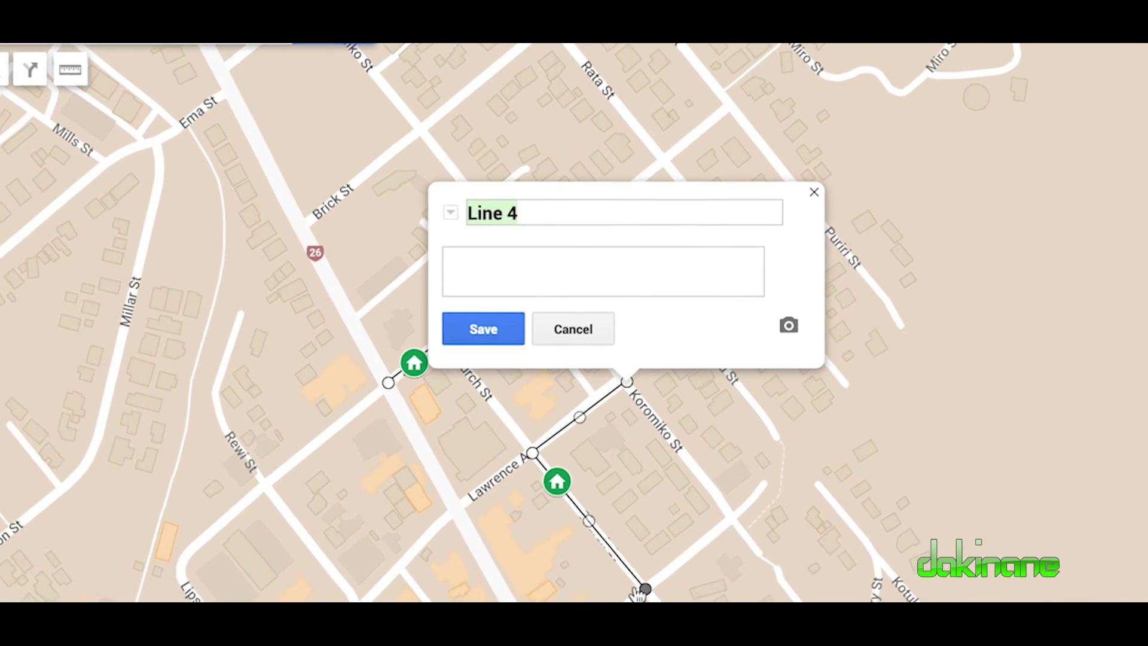
# Step: Name the new line "Street Name Path" and save it
pyautogui.press('BackSpace')
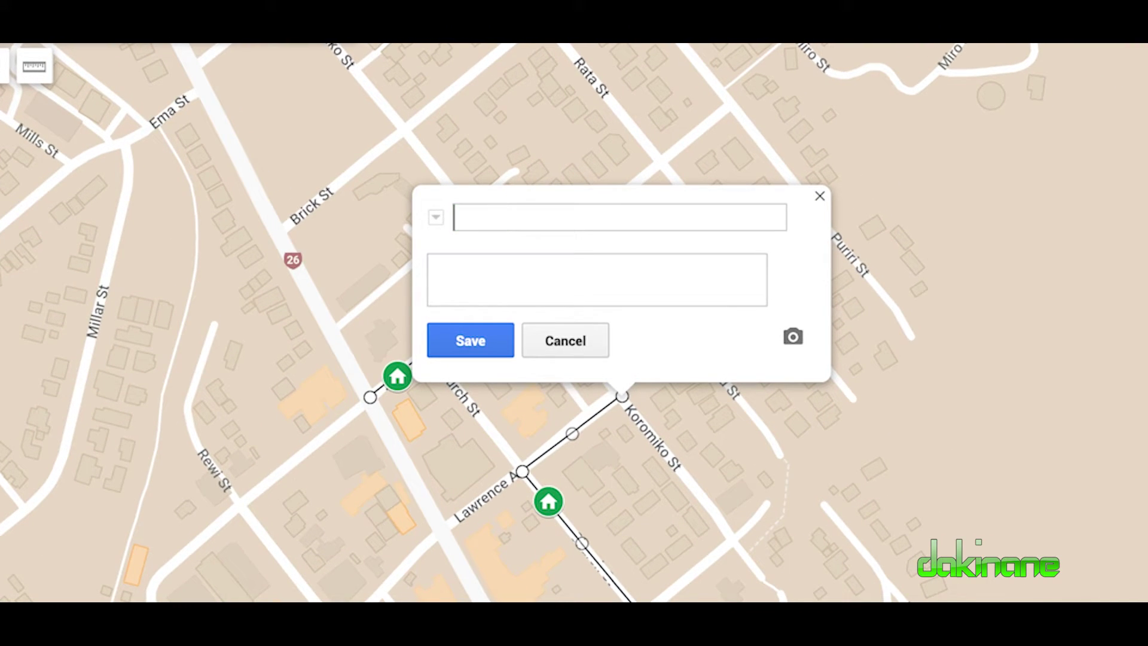
pyautogui.write('Street Name Path')
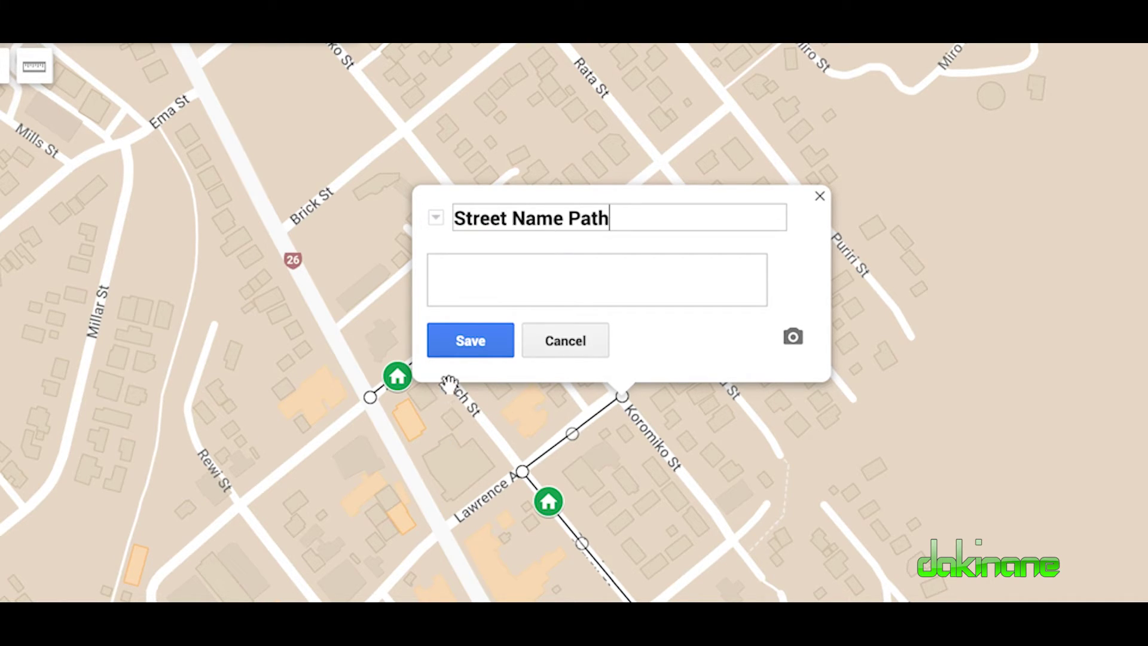
pyautogui.click(475, 344)
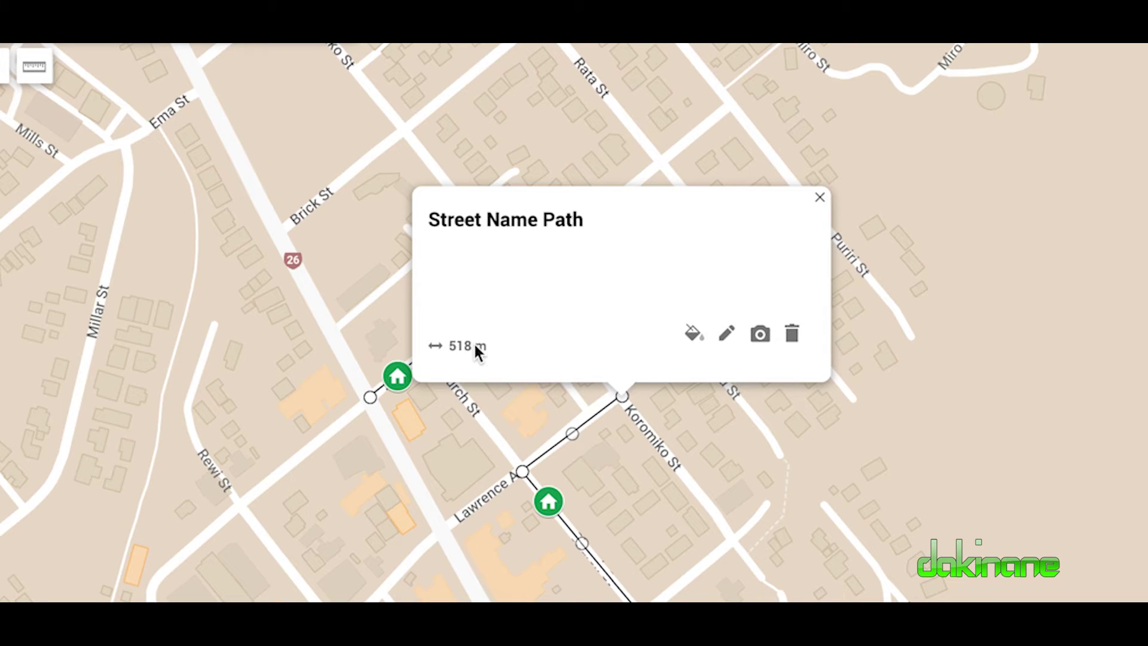
# Step: Style the Street Name Path with a thicker line width, about a quarter of the range, and a purple colour
pyautogui.click(694, 333)
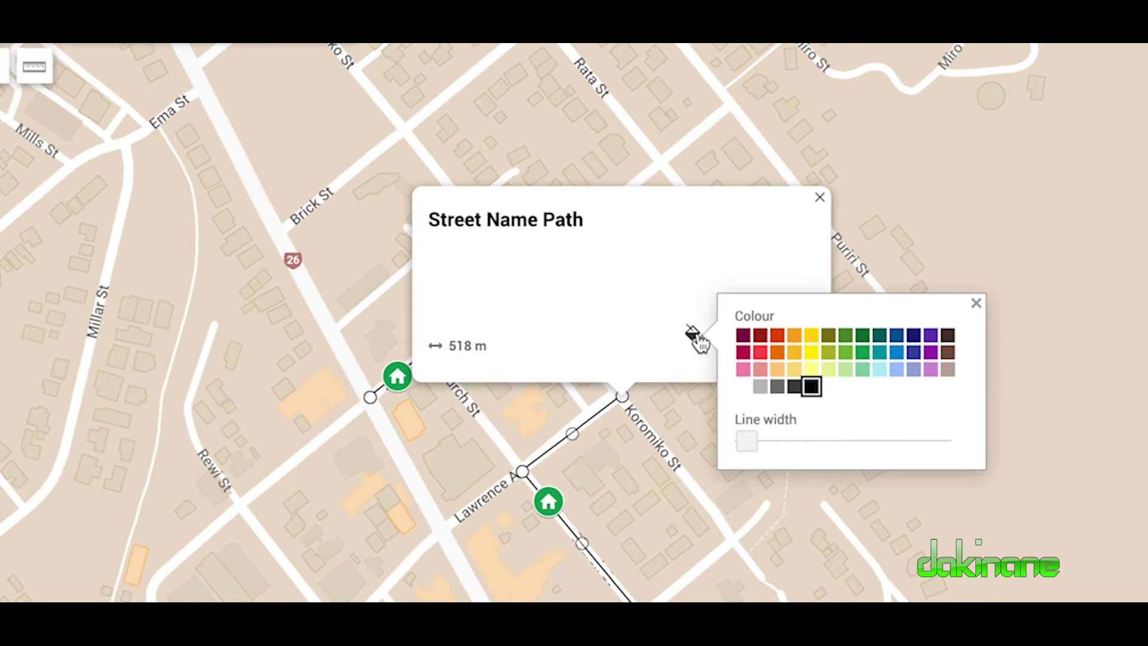
pyautogui.moveTo(750, 445); pyautogui.dragTo(801, 448)
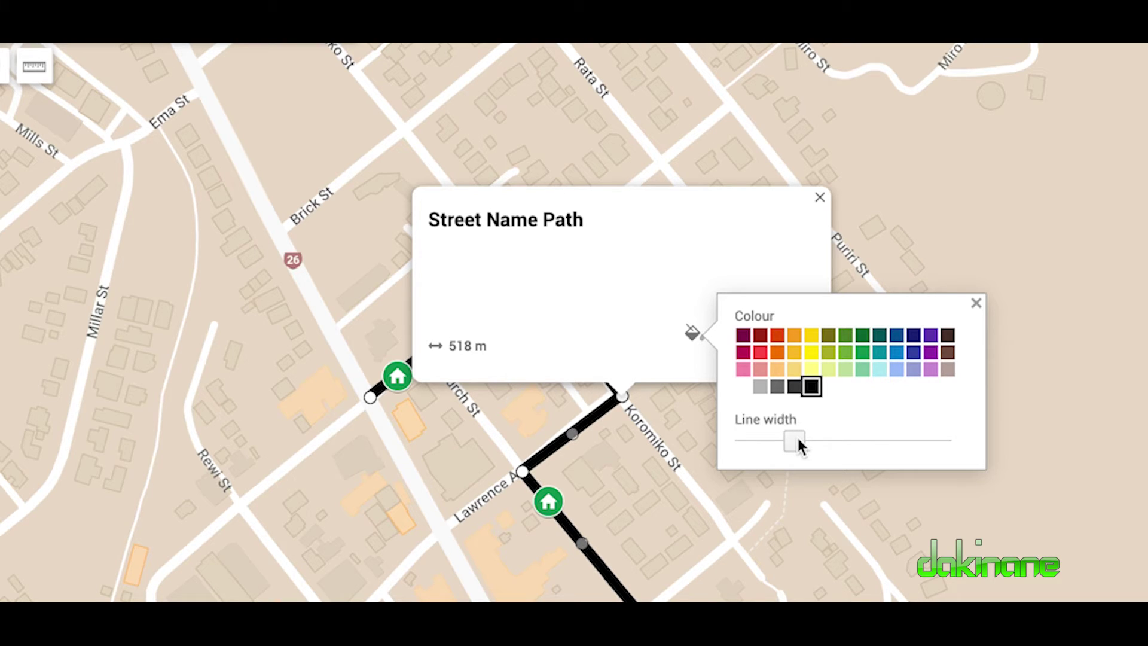
pyautogui.click(932, 355)
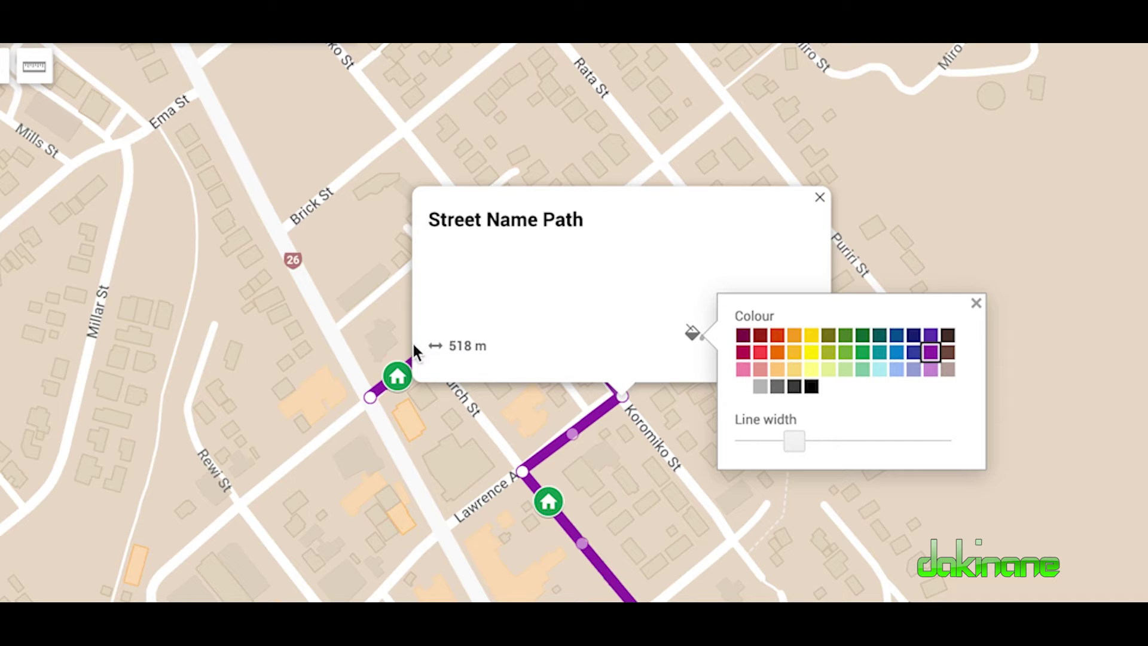
pyautogui.click(975, 303)
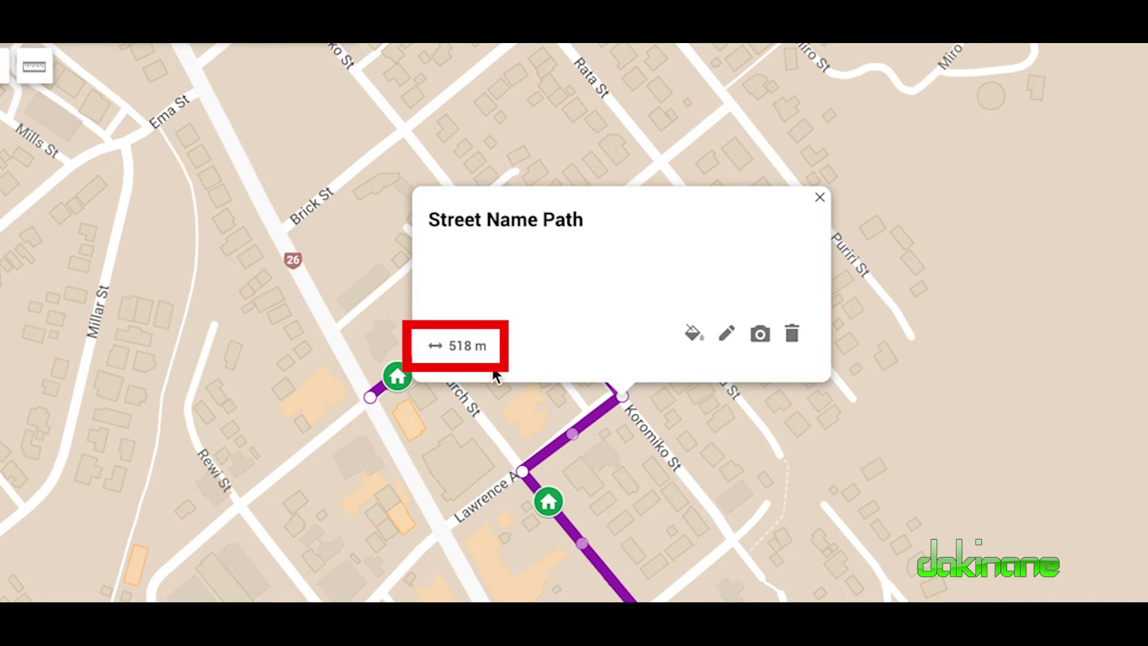
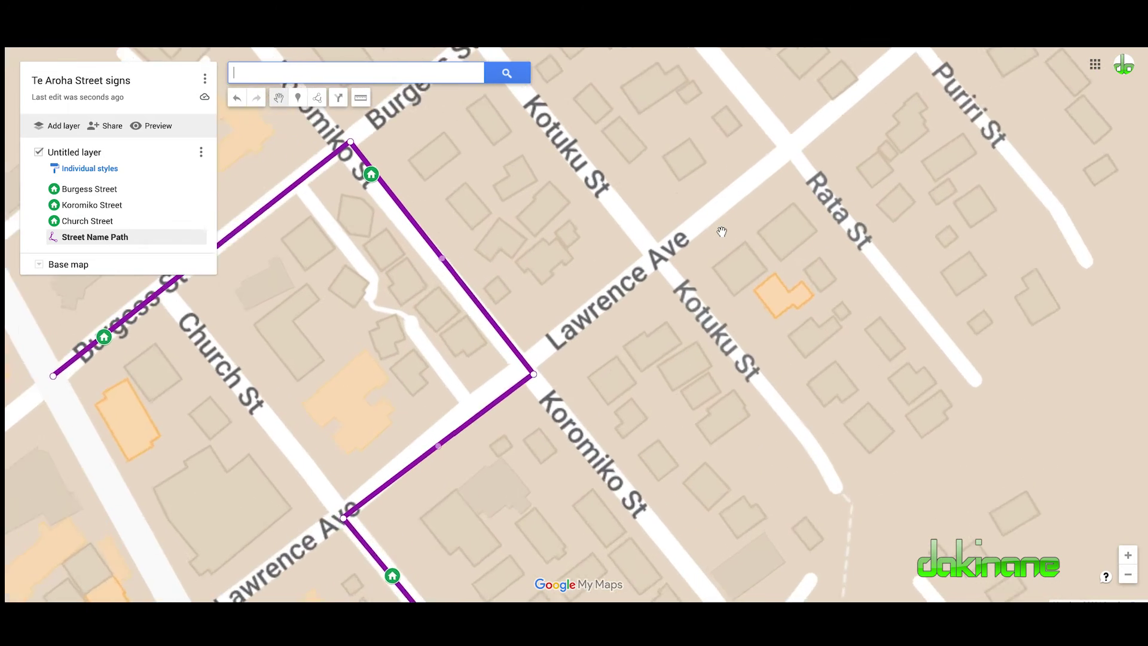
# Step: Move the path's corner at Koromiko St and Lawrence Ave onto the middle of the road junction
pyautogui.moveTo(473, 369); pyautogui.dragTo(789, 206)
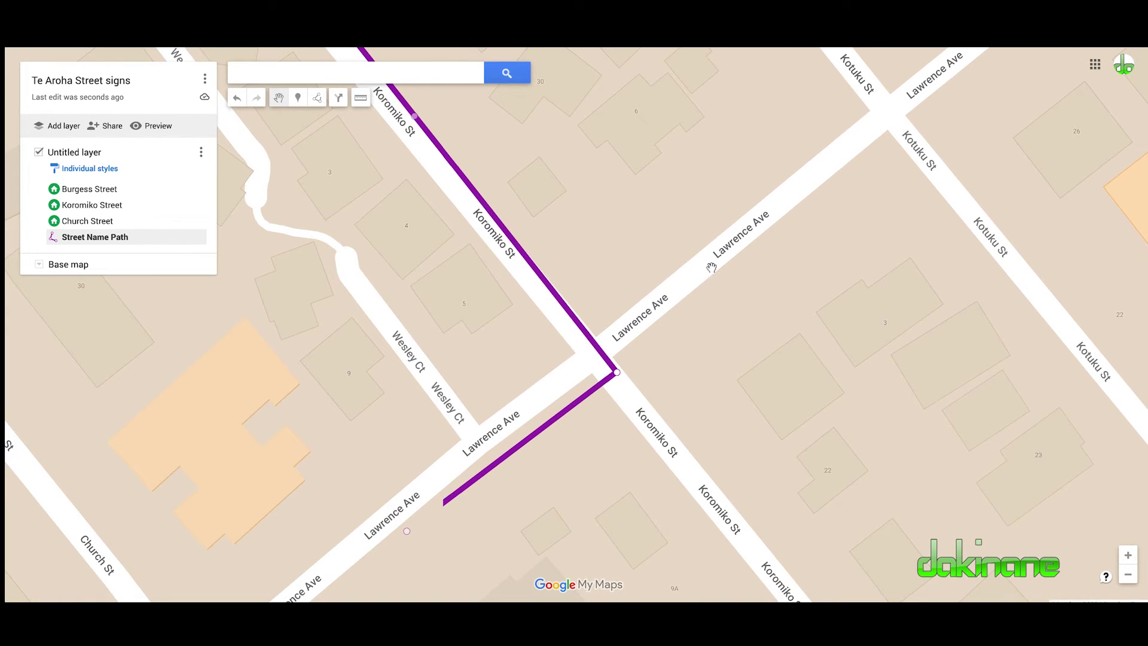
pyautogui.click(617, 376)
pyautogui.press('super+q')
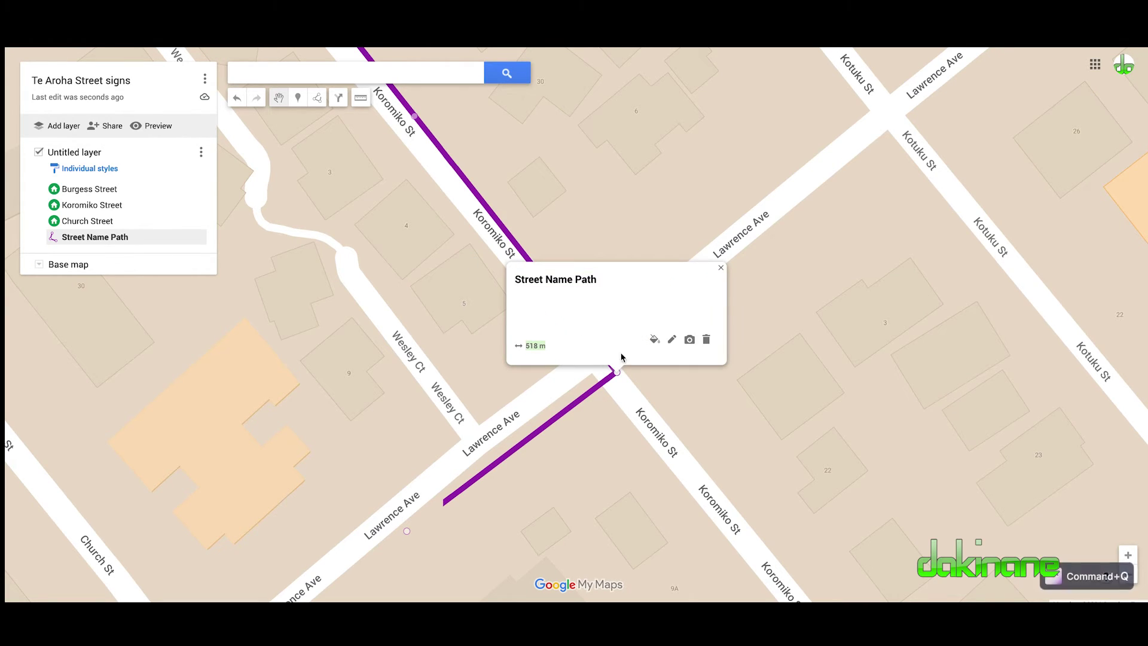
pyautogui.click(721, 270)
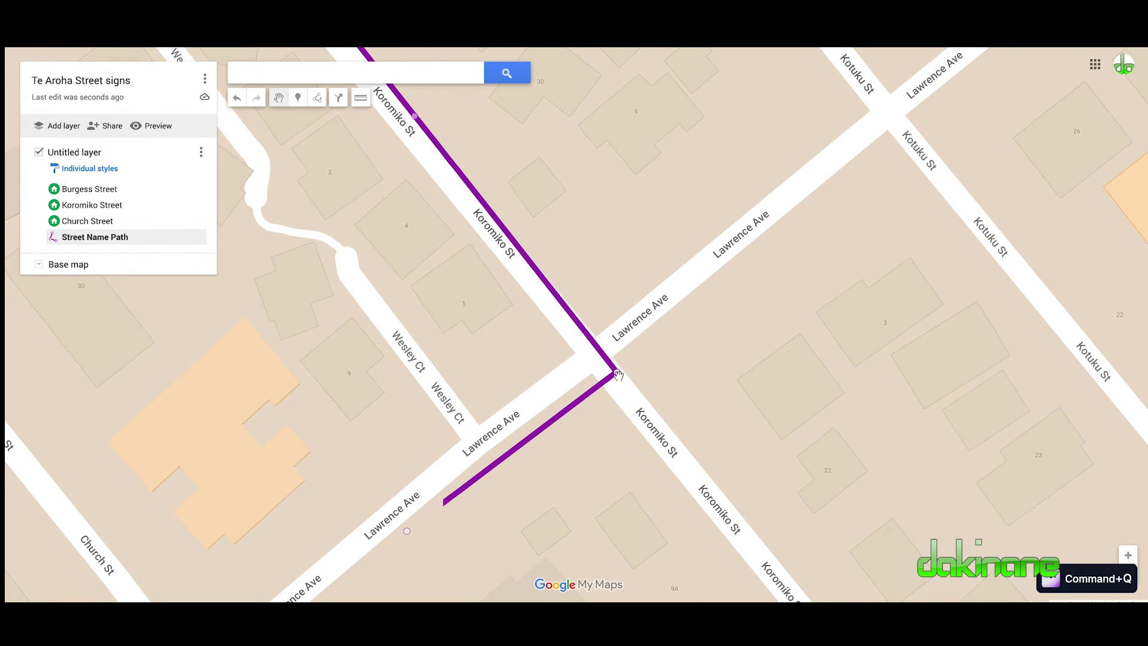
pyautogui.moveTo(617, 371); pyautogui.dragTo(592, 356)
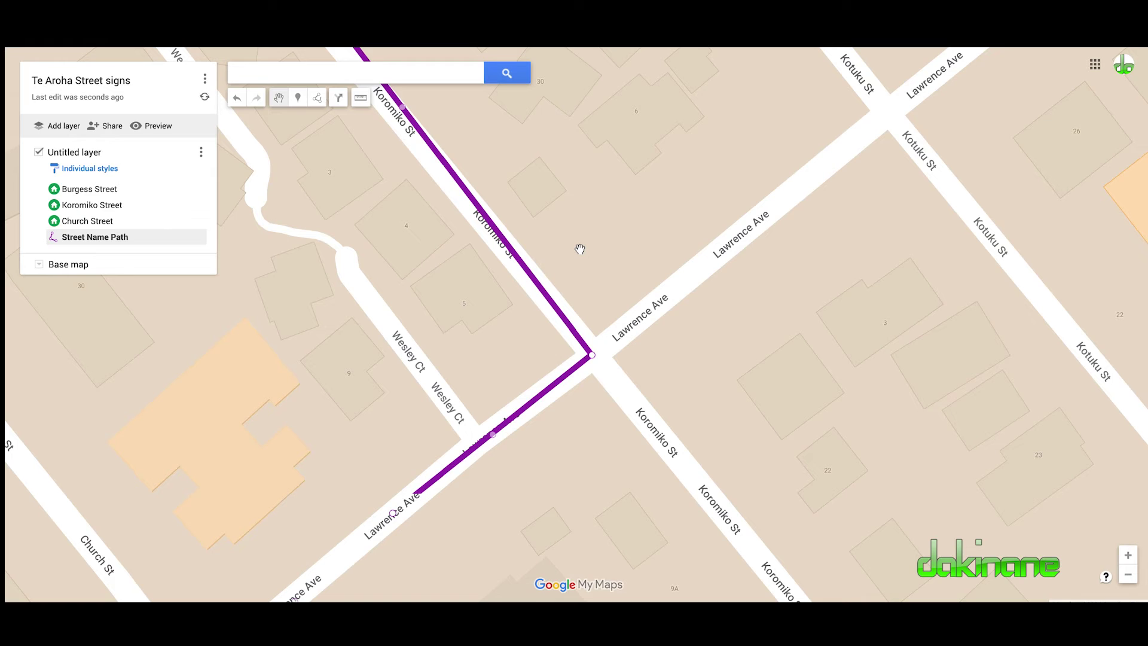
# Step: Reroute the path to continue along Burgess St to Kotuku St and follow Kotuku St to Lawrence Ave
pyautogui.scroll(-2, 656, 325)
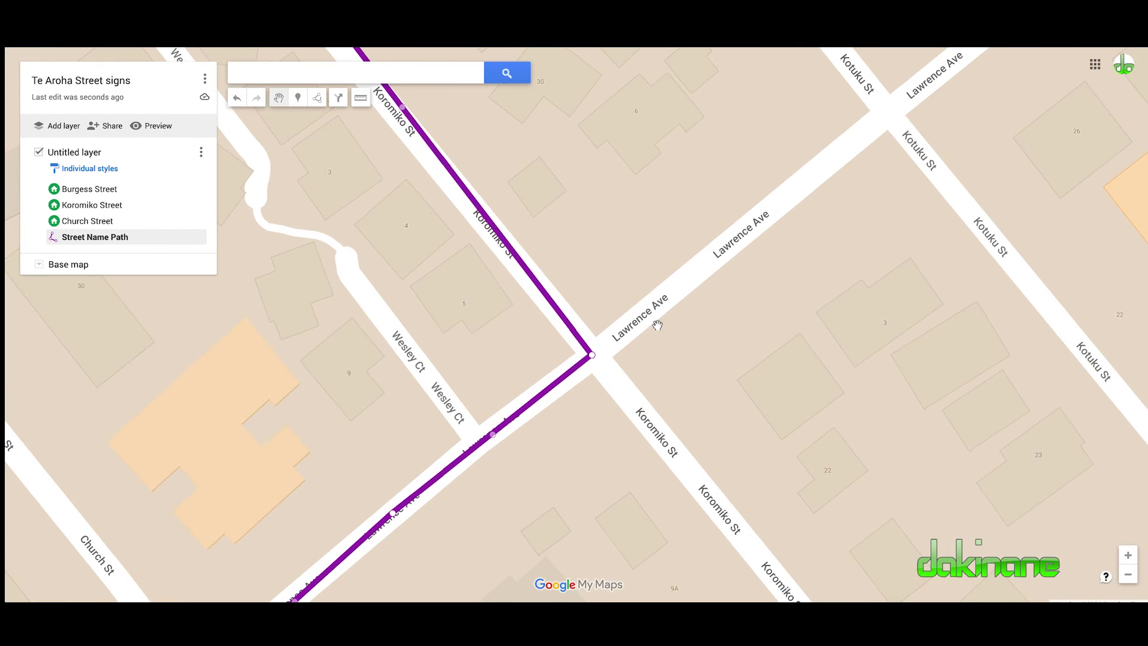
pyautogui.scroll(-1, 656, 325)
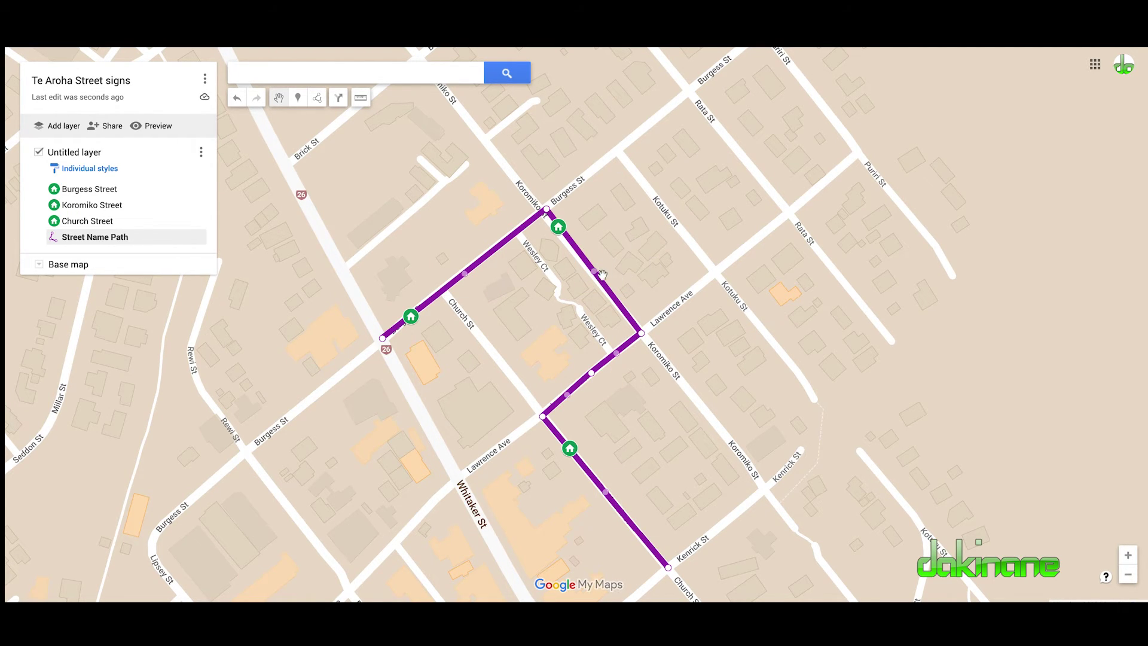
pyautogui.moveTo(596, 276); pyautogui.dragTo(617, 153)
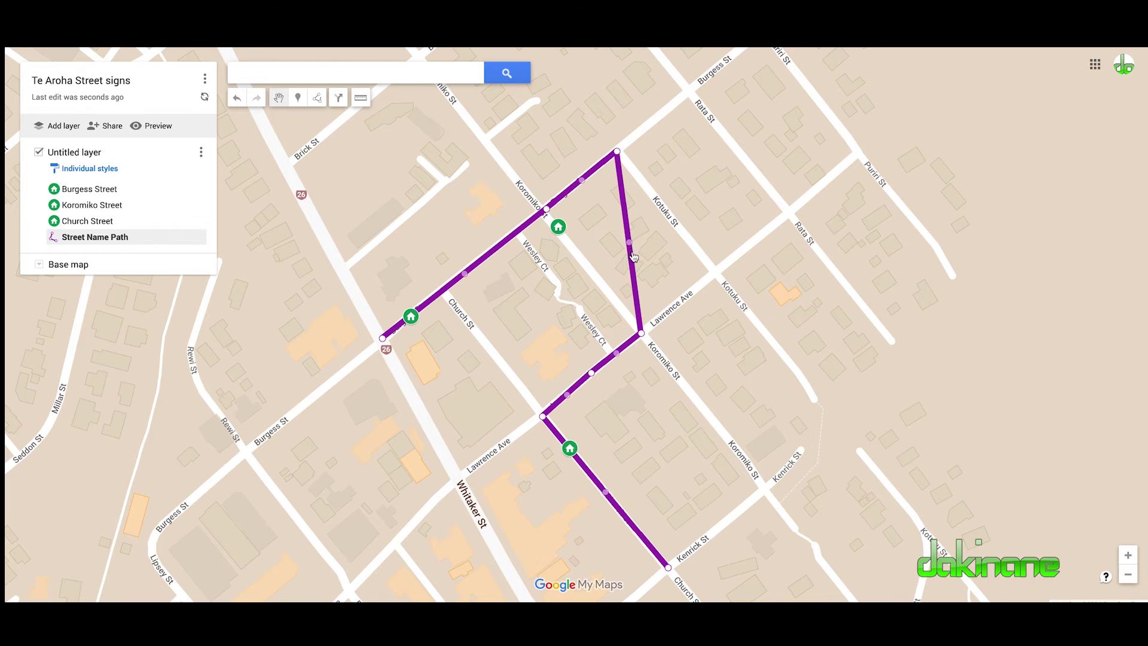
pyautogui.moveTo(630, 246); pyautogui.dragTo(715, 275)
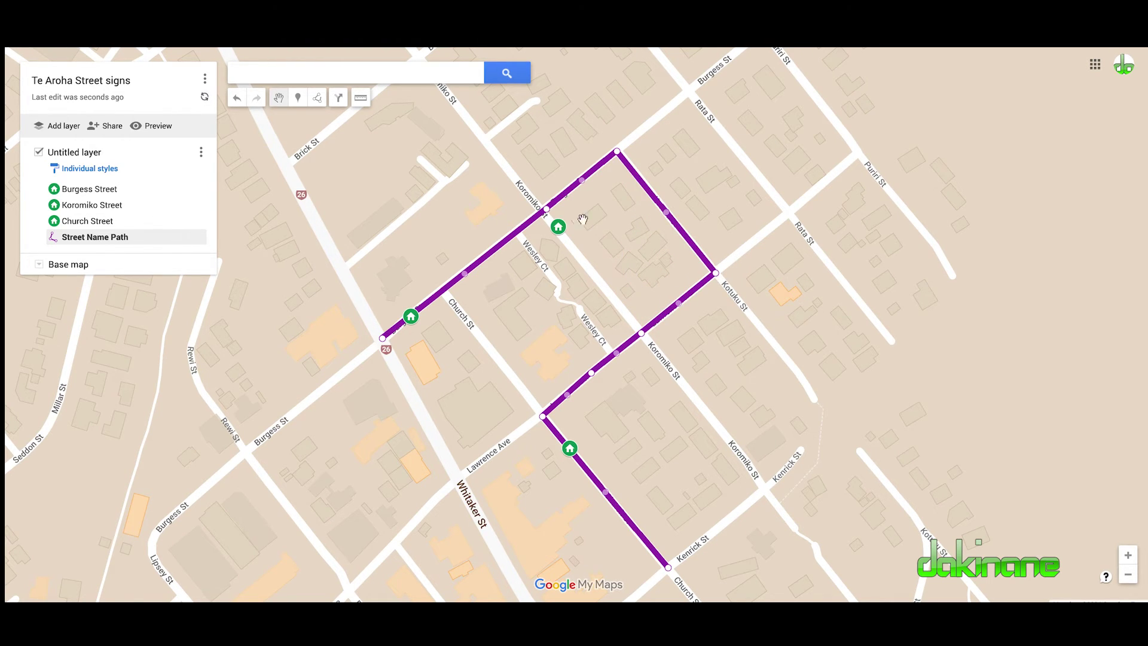
# Step: Extend the path's Church St end along Kenrick St and Whitaker St to Boundary St, with bends at both Kenrick St junctions
pyautogui.scroll(-1, 682, 391)
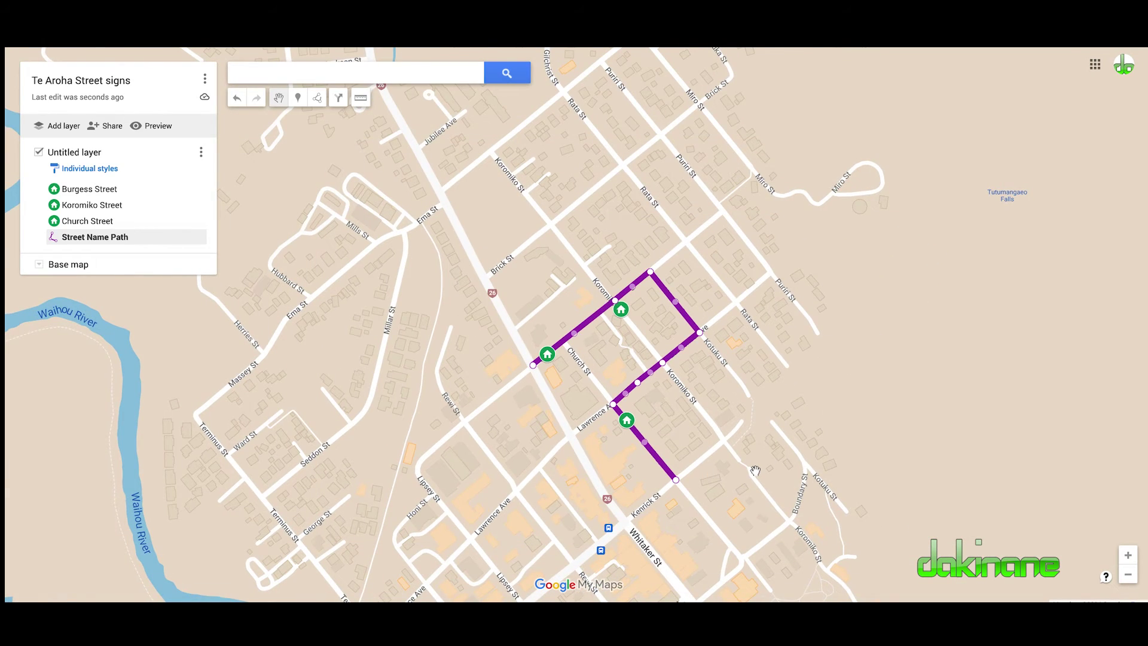
pyautogui.scroll(-1, 682, 392)
pyautogui.moveTo(816, 456); pyautogui.dragTo(752, 263)
pyautogui.scroll(2, 529, 201)
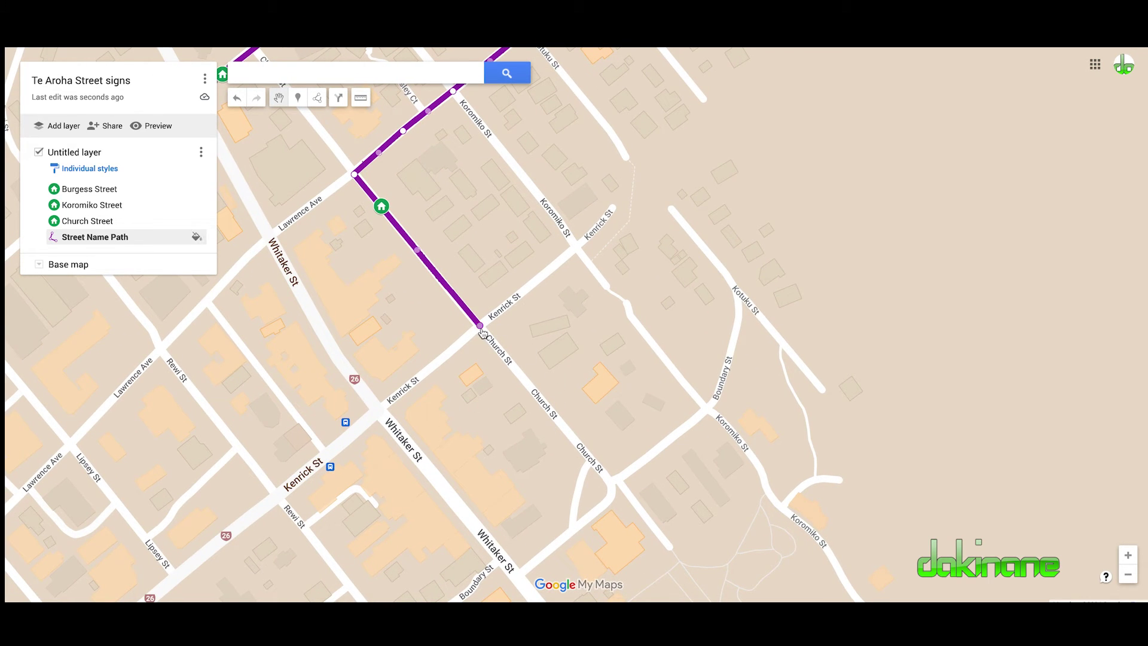
pyautogui.moveTo(481, 328); pyautogui.dragTo(518, 493)
pyautogui.moveTo(437, 295); pyautogui.dragTo(381, 326)
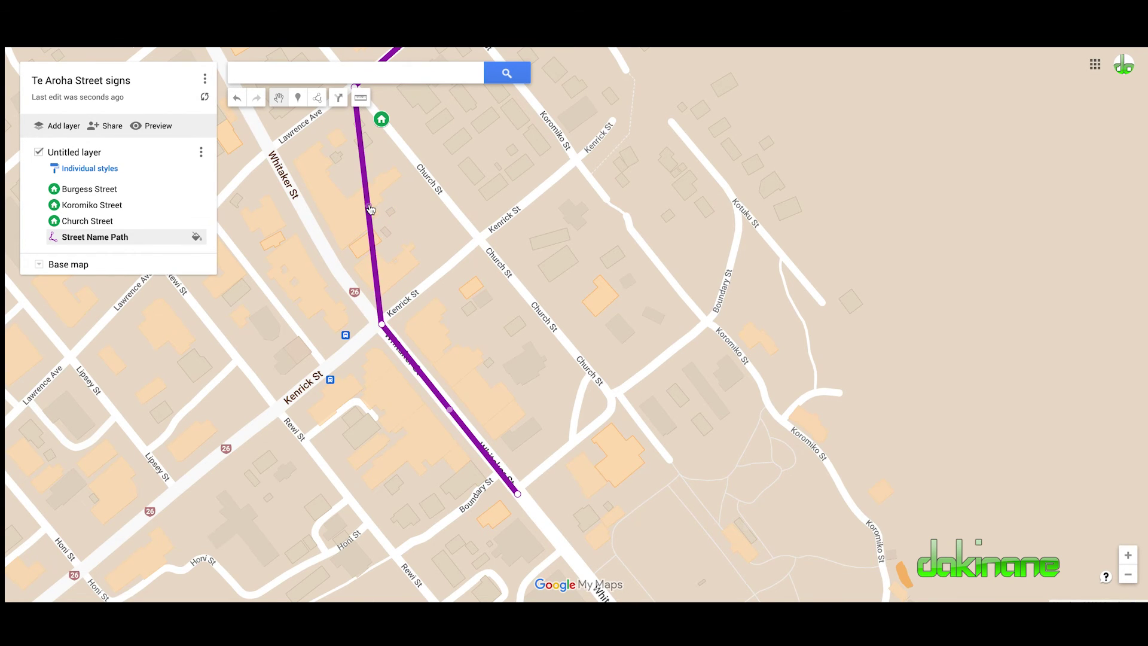
pyautogui.moveTo(379, 209); pyautogui.dragTo(481, 238)
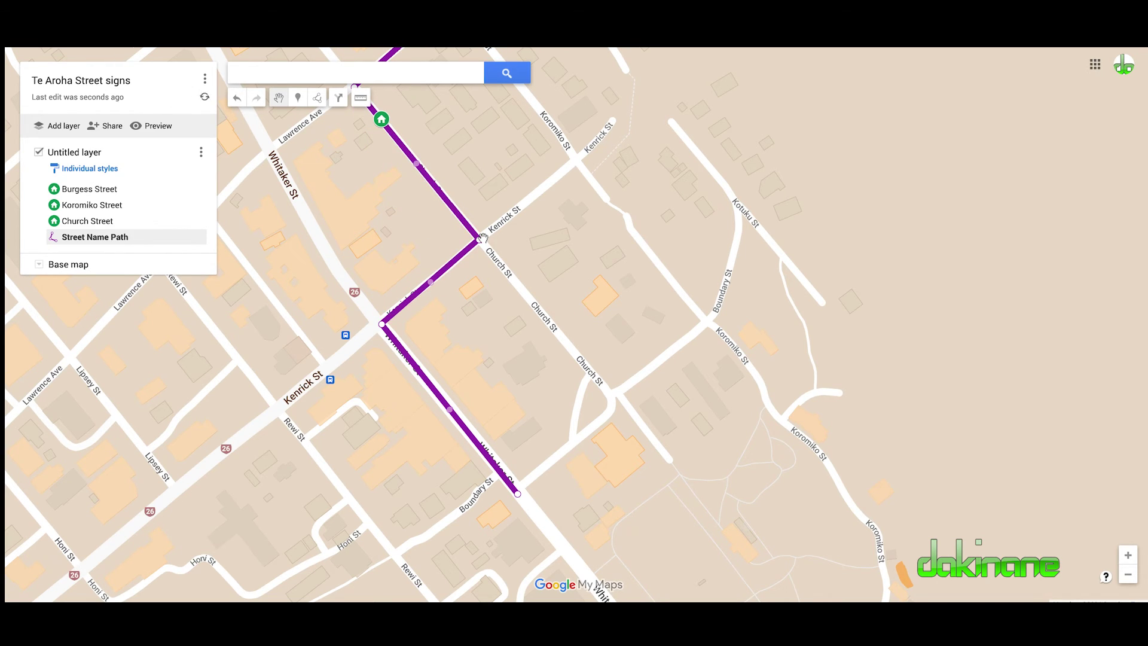
# Step: Deselect the Street Name Path and reopen its details to check its total length
pyautogui.click(601, 281)
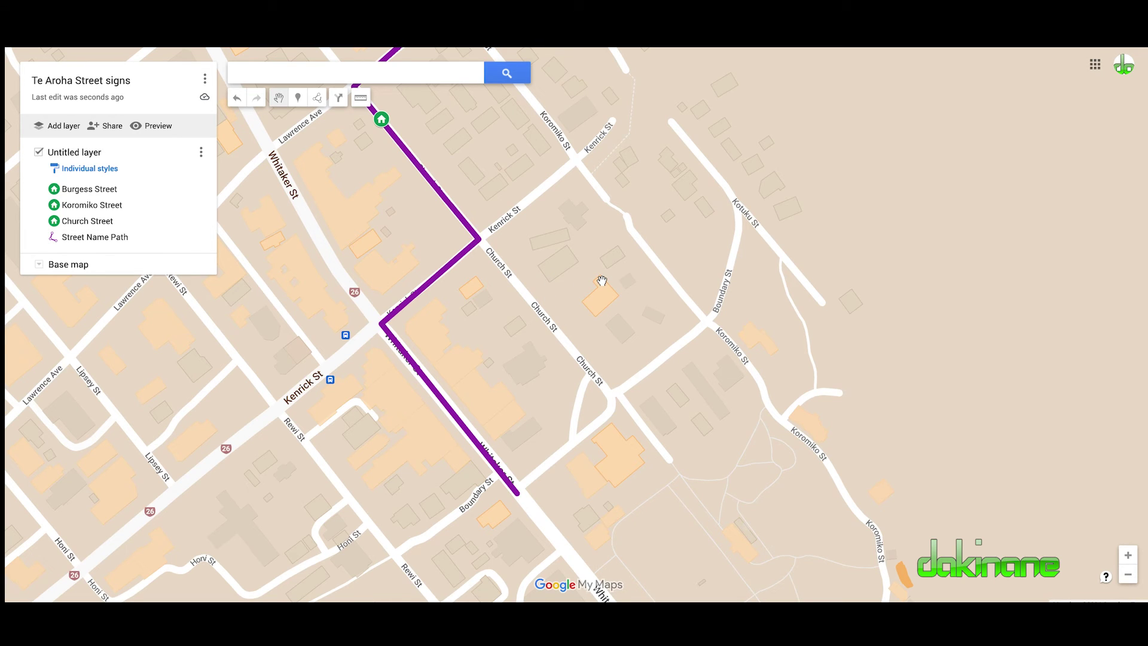
pyautogui.rightClick(470, 252)
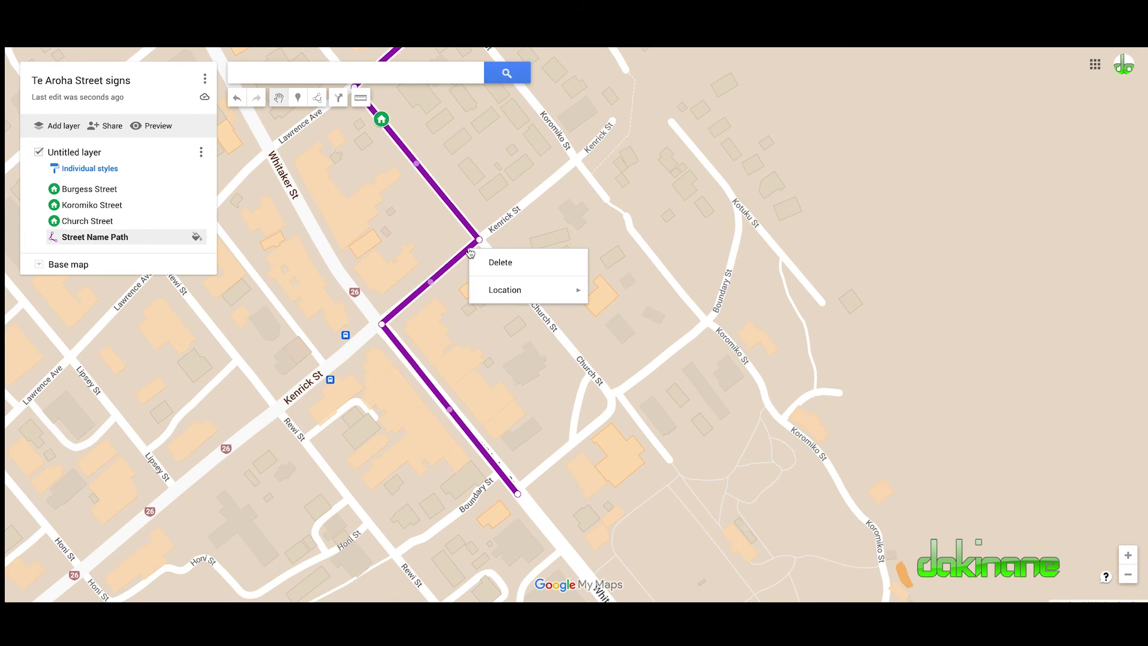
pyautogui.click(470, 252)
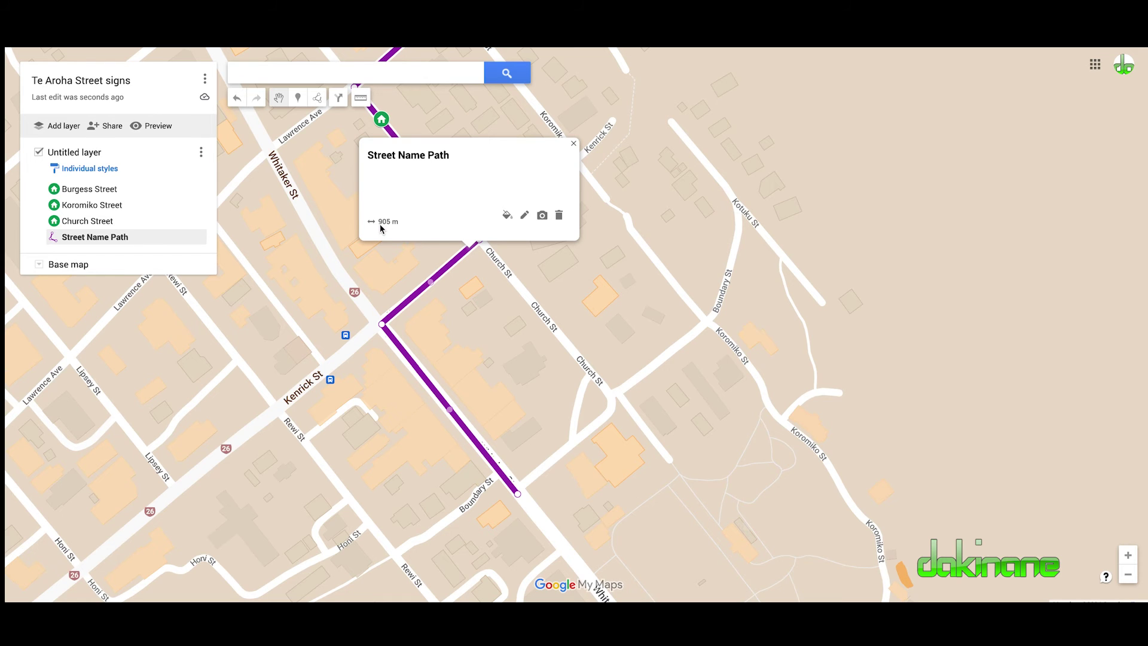
# Step: Close the Street Name Path details and examine the whole route and its street markers on the map
pyautogui.scroll(2, 606, 279)
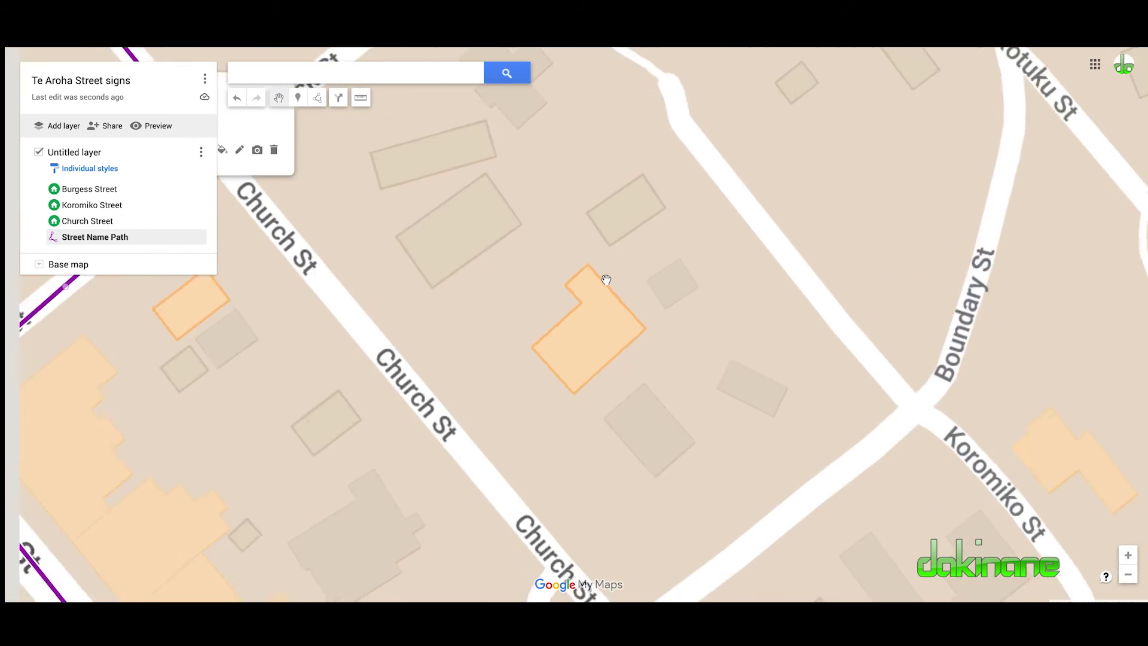
pyautogui.scroll(-3, 606, 279)
pyautogui.scroll(-2, 606, 279)
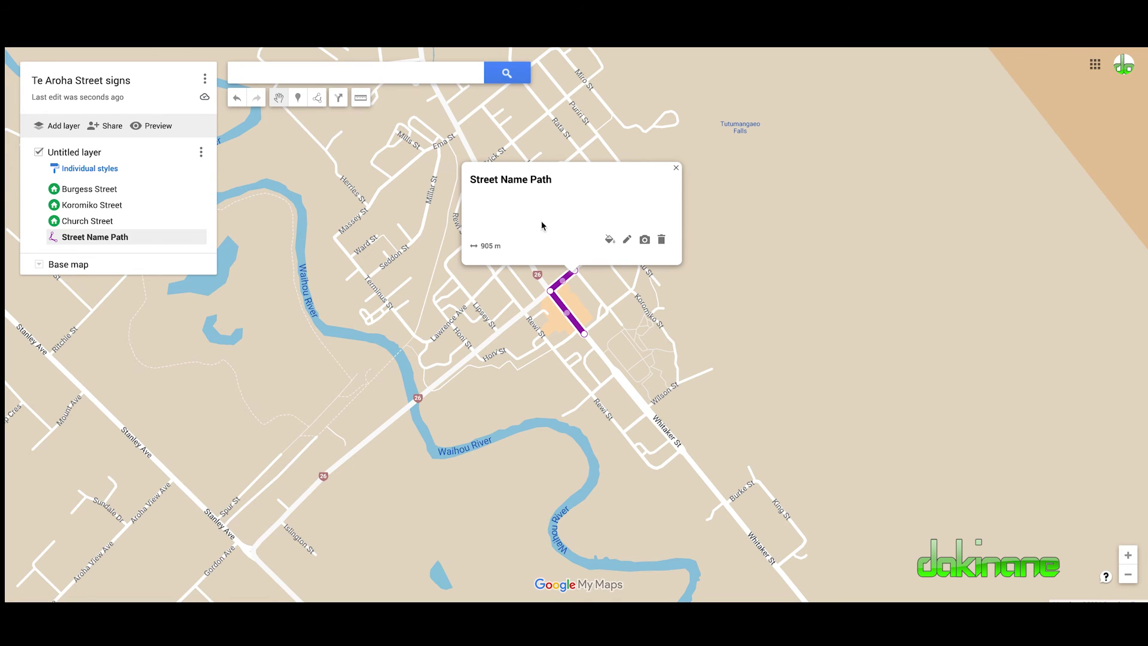
pyautogui.click(678, 170)
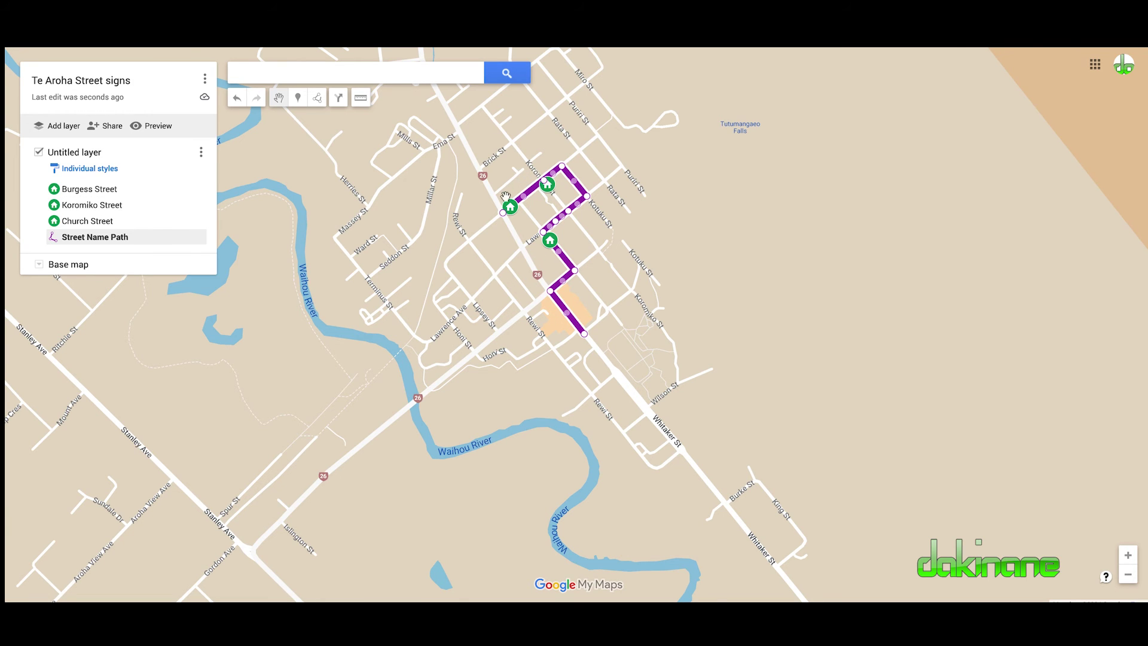
pyautogui.scroll(-2, 567, 295)
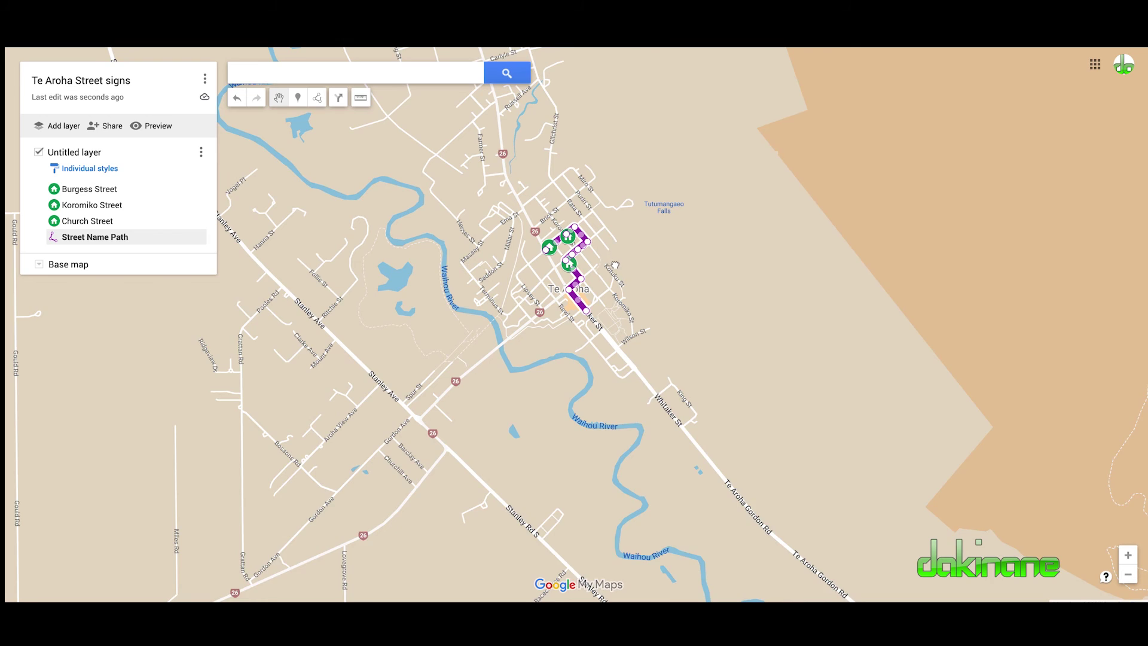
pyautogui.moveTo(615, 265); pyautogui.dragTo(615, 325)
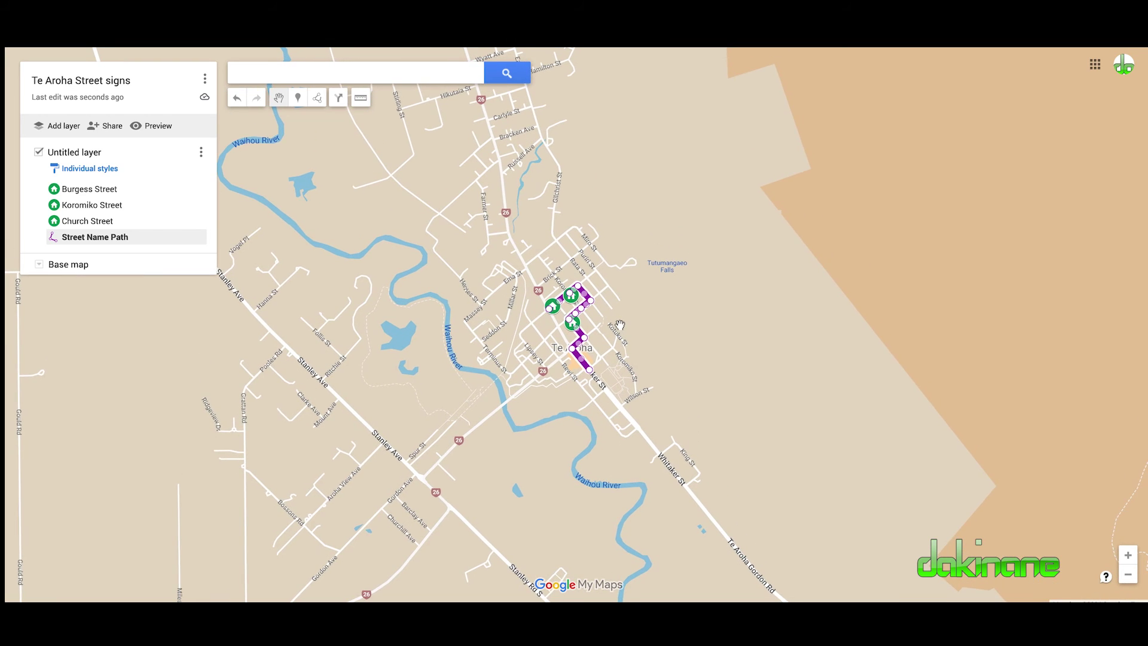
pyautogui.scroll(-2, 617, 326)
pyautogui.scroll(5, 619, 325)
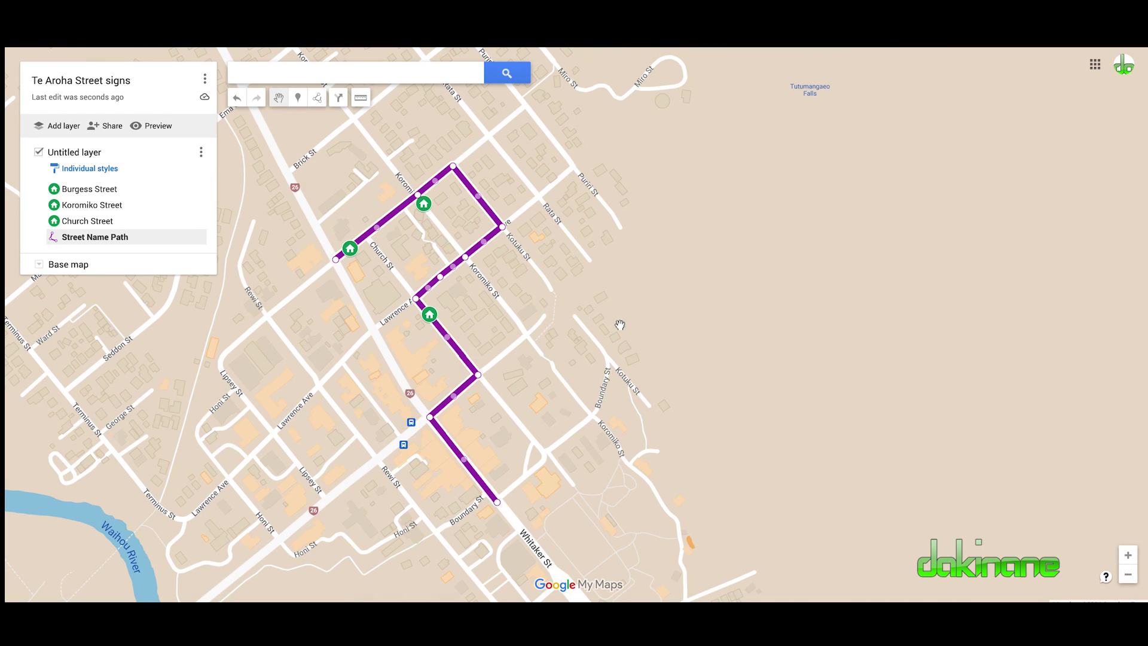
pyautogui.moveTo(619, 325); pyautogui.dragTo(705, 323)
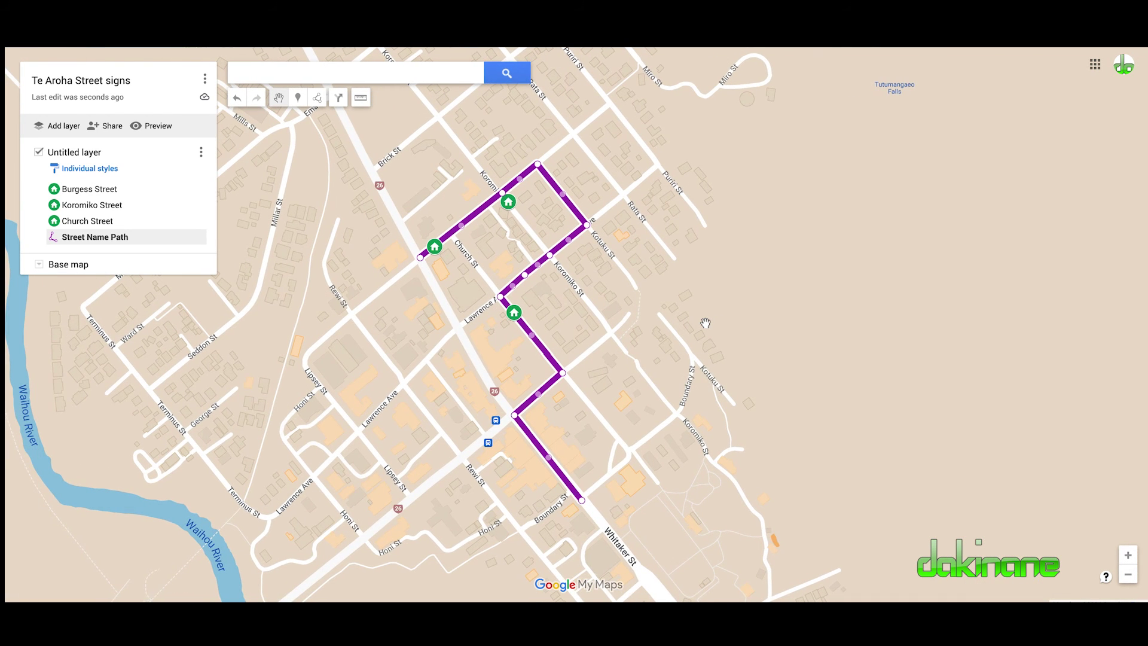
# Step: Start adding an image to the Burgess Street marker and search Google Images for "Burgess Street Te Aroha"
pyautogui.click(441, 249)
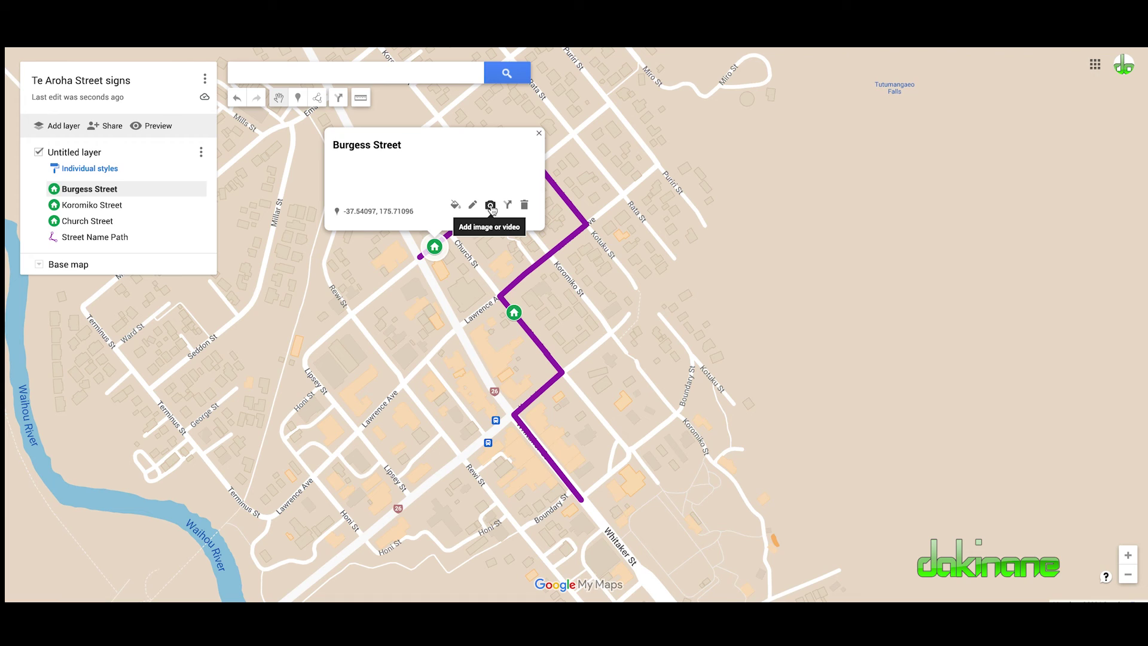
pyautogui.click(490, 206)
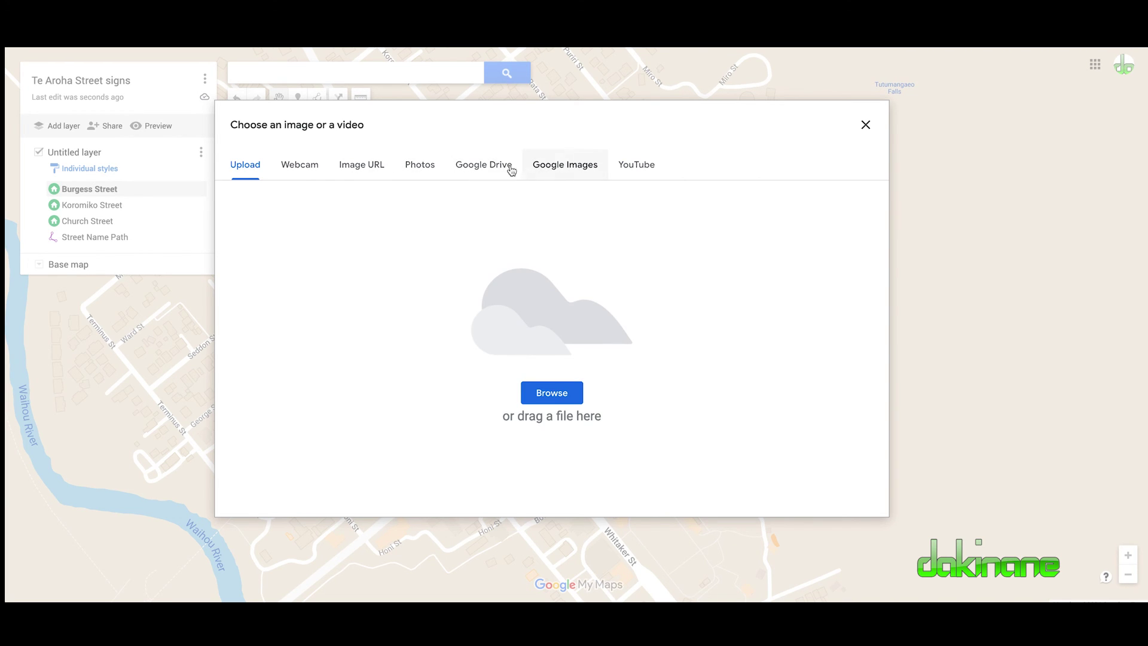
pyautogui.click(566, 171)
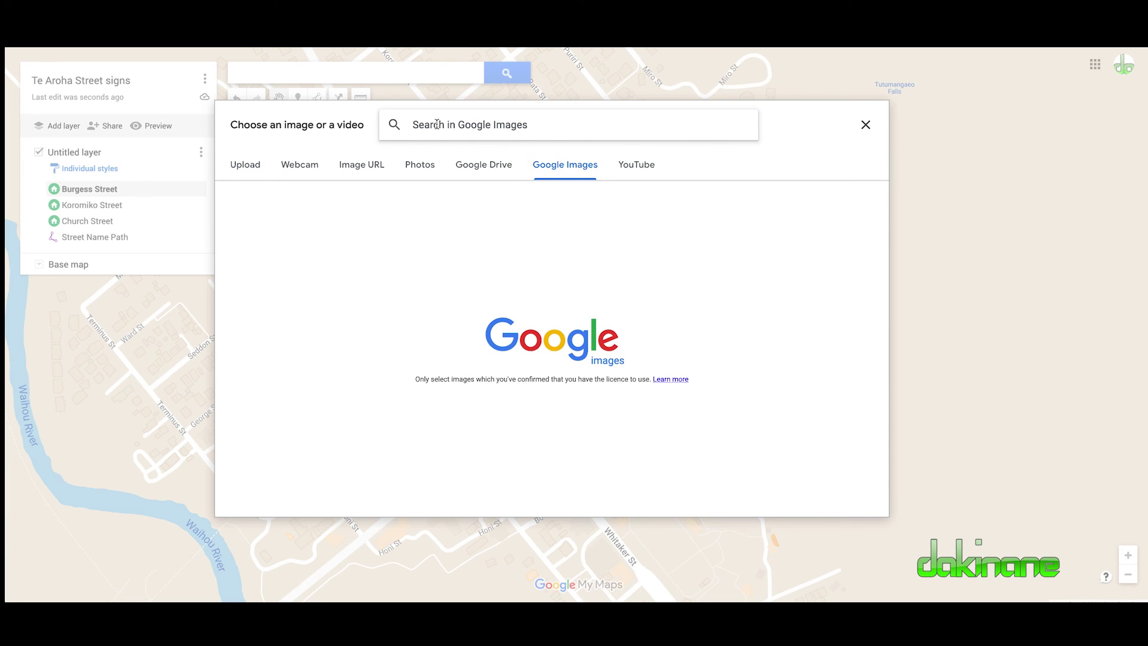
pyautogui.write('Burgess')
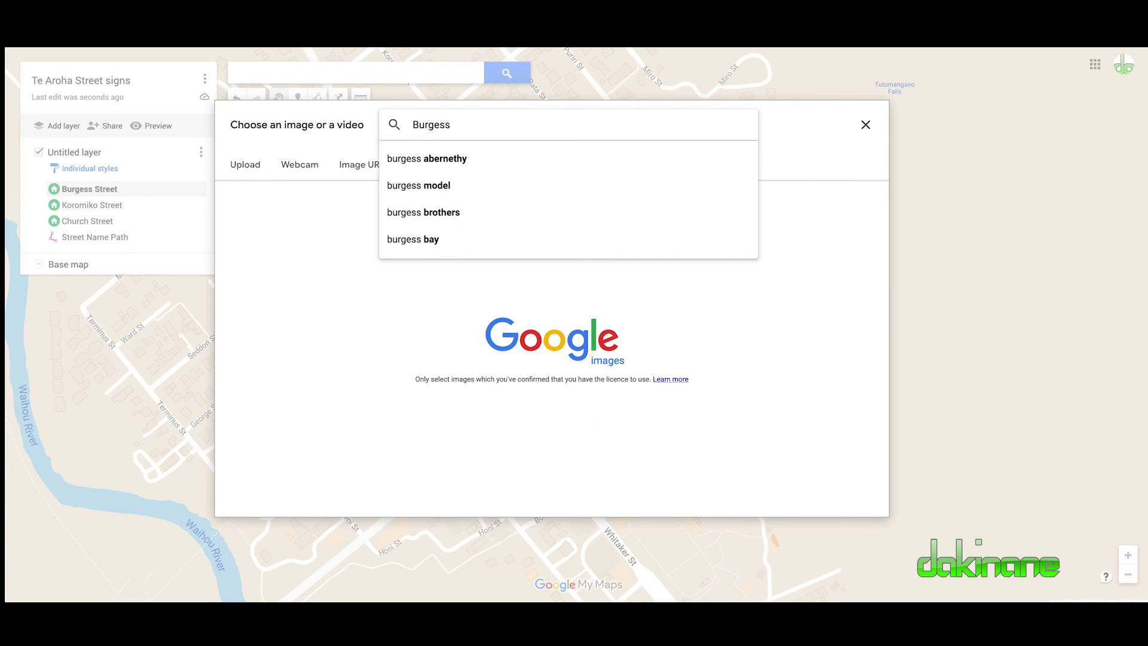
pyautogui.write(' Street Te Aroha')
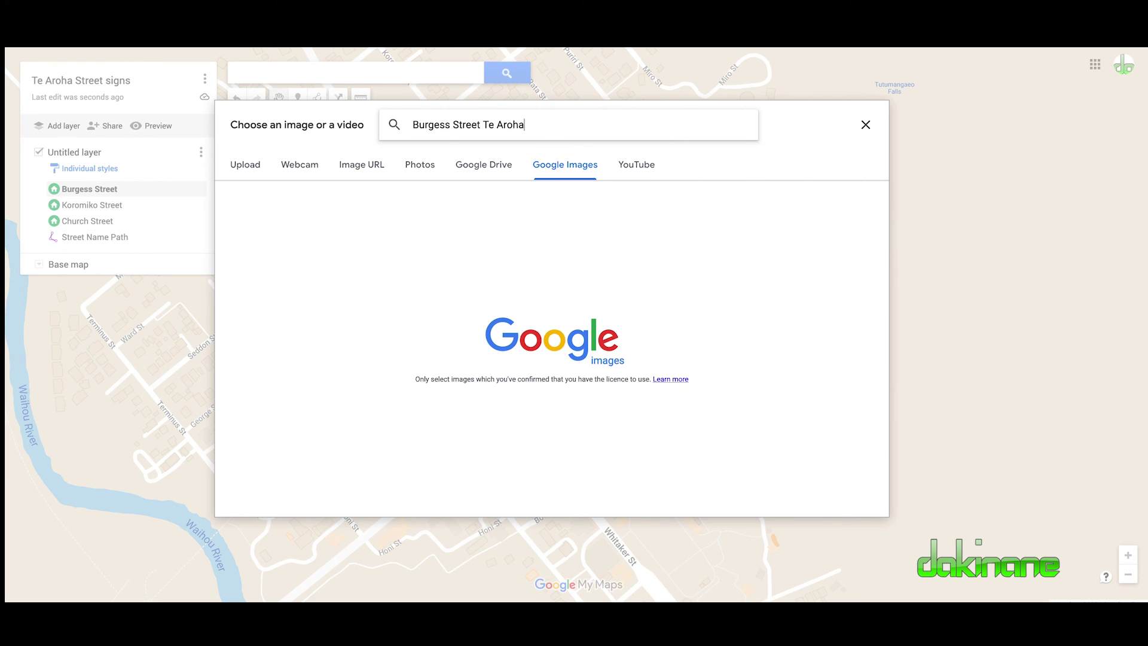
pyautogui.press('Return')
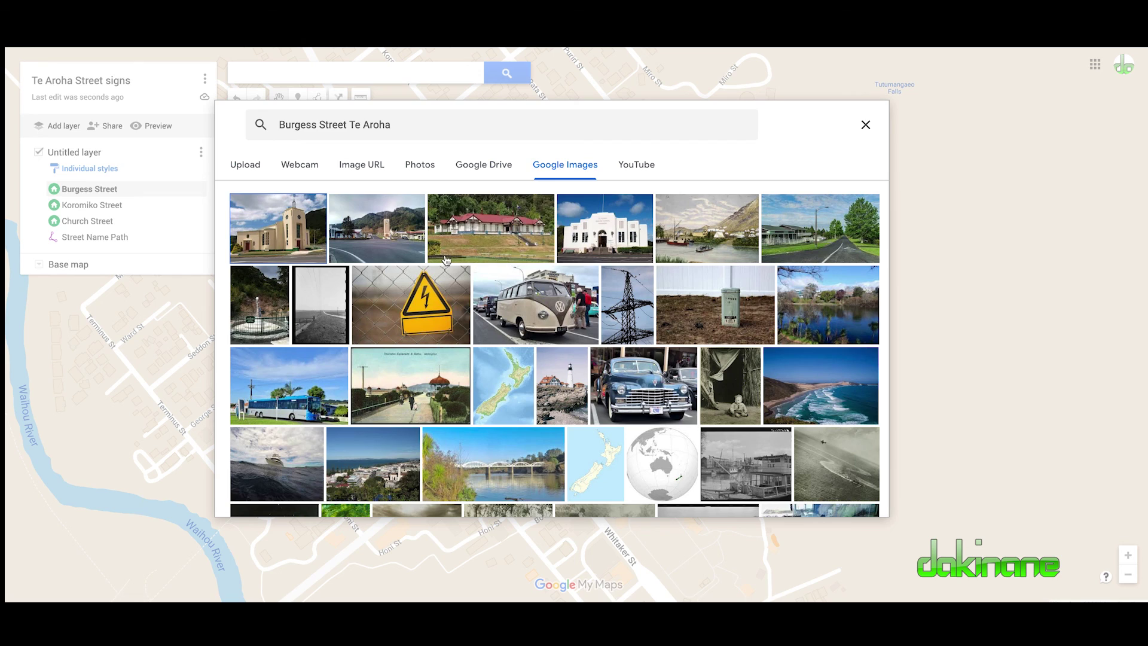
# Step: Insert the photo of the cream church with a tower into the Burgess Street marker, save the marker and close its details
pyautogui.click(293, 234)
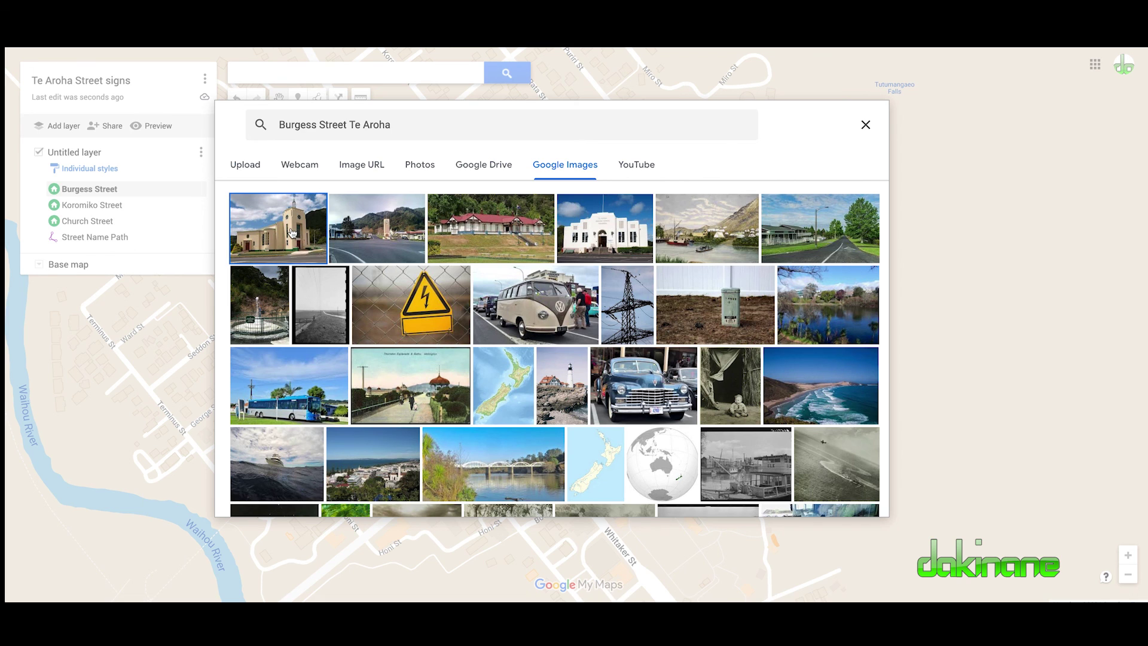
pyautogui.click(861, 500)
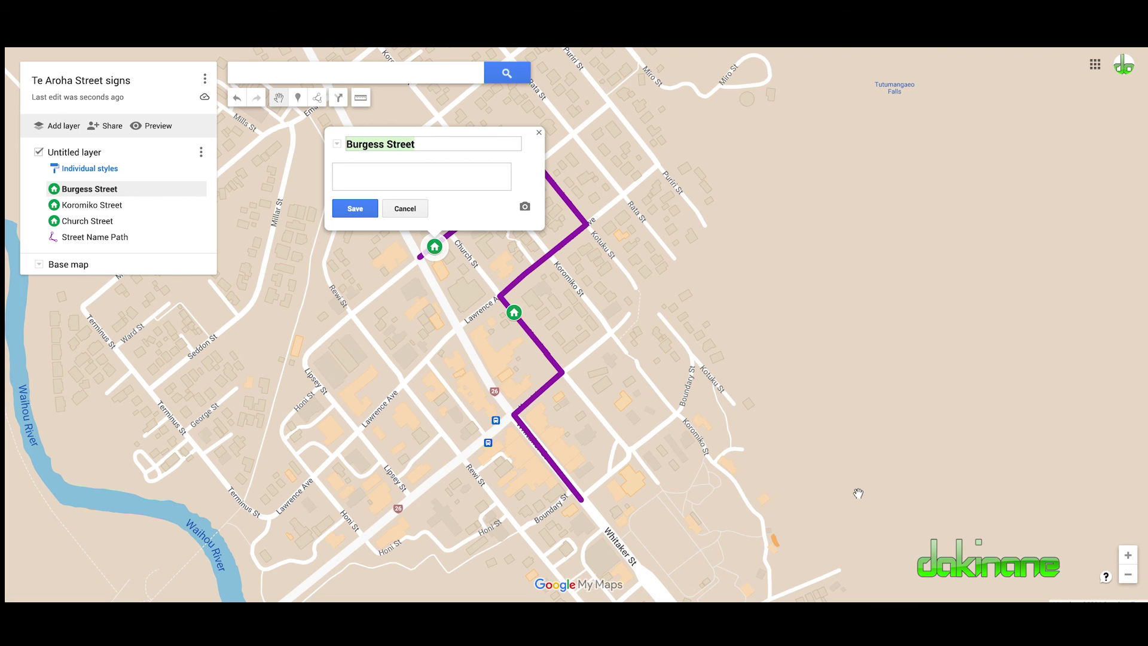
pyautogui.scroll(1, 570, 212)
pyautogui.scroll(-2, 657, 227)
pyautogui.moveTo(700, 204); pyautogui.dragTo(707, 236)
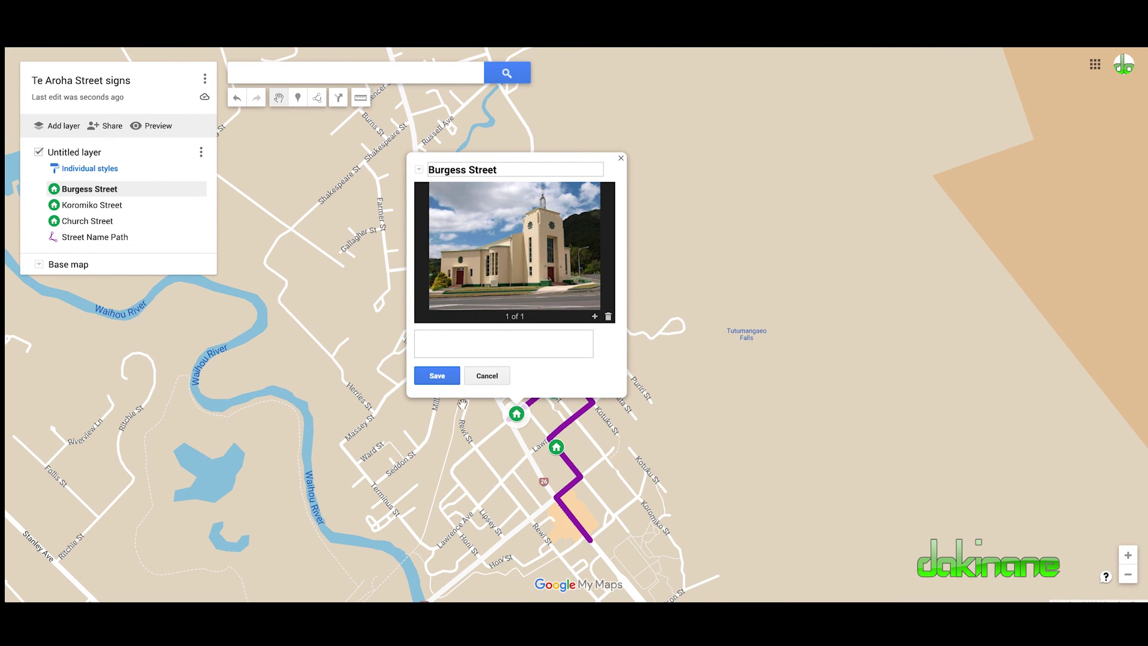
pyautogui.click(437, 375)
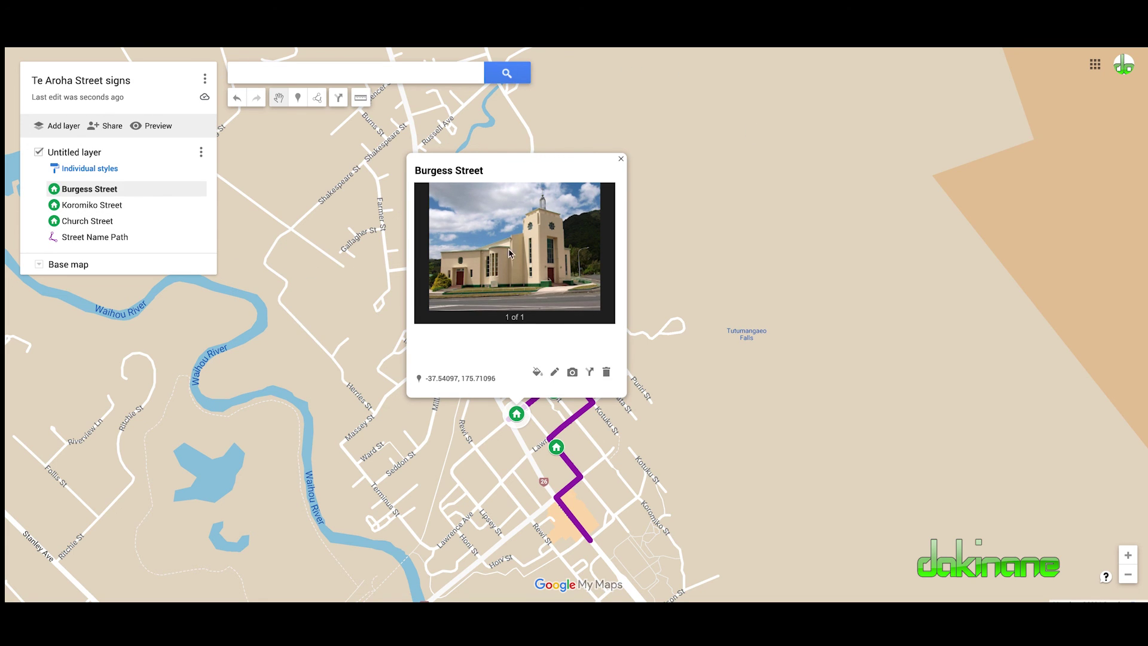
pyautogui.click(621, 161)
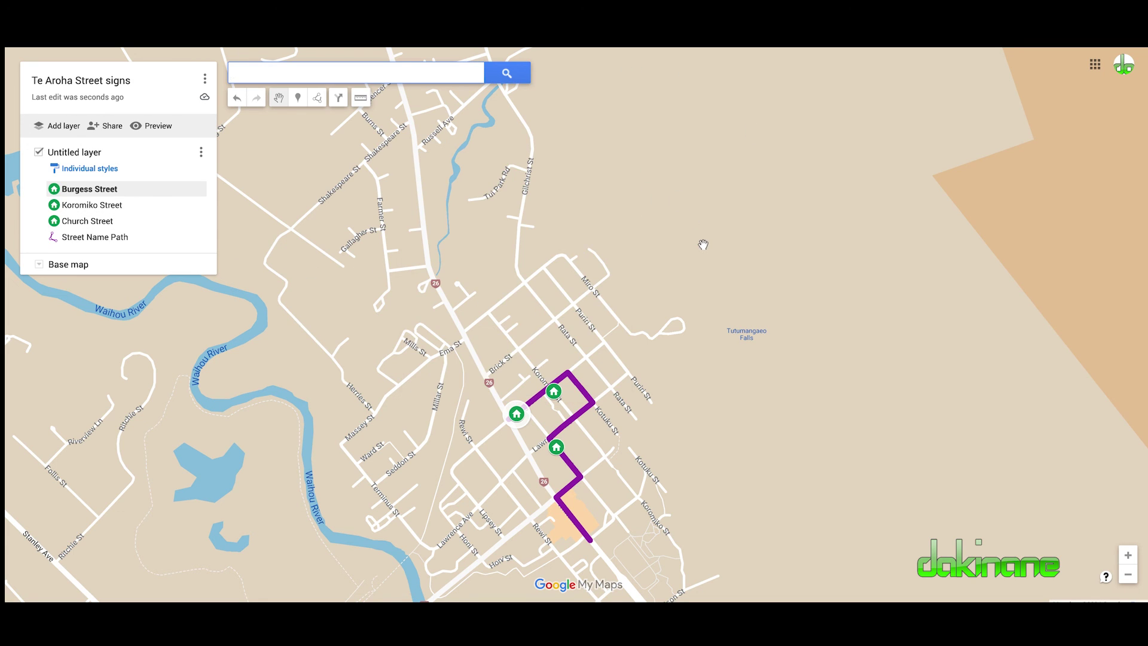
pyautogui.scroll(1, 677, 384)
pyautogui.moveTo(678, 384); pyautogui.dragTo(674, 211)
pyautogui.scroll(2, 673, 211)
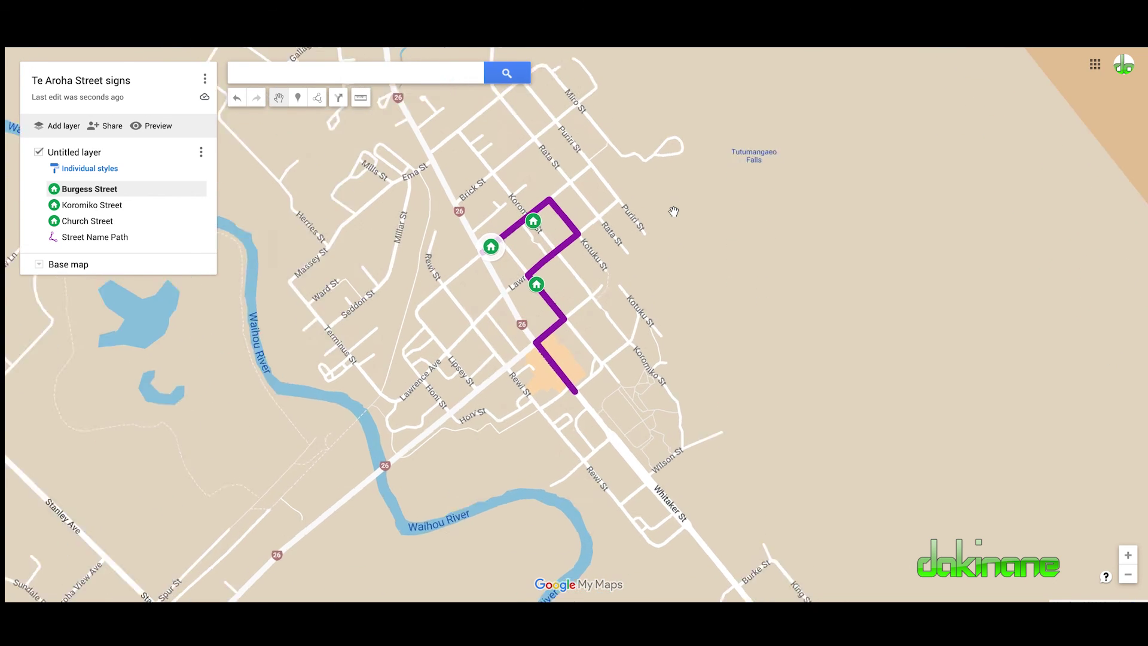
pyautogui.scroll(1, 674, 211)
pyautogui.moveTo(545, 349); pyautogui.dragTo(929, 272)
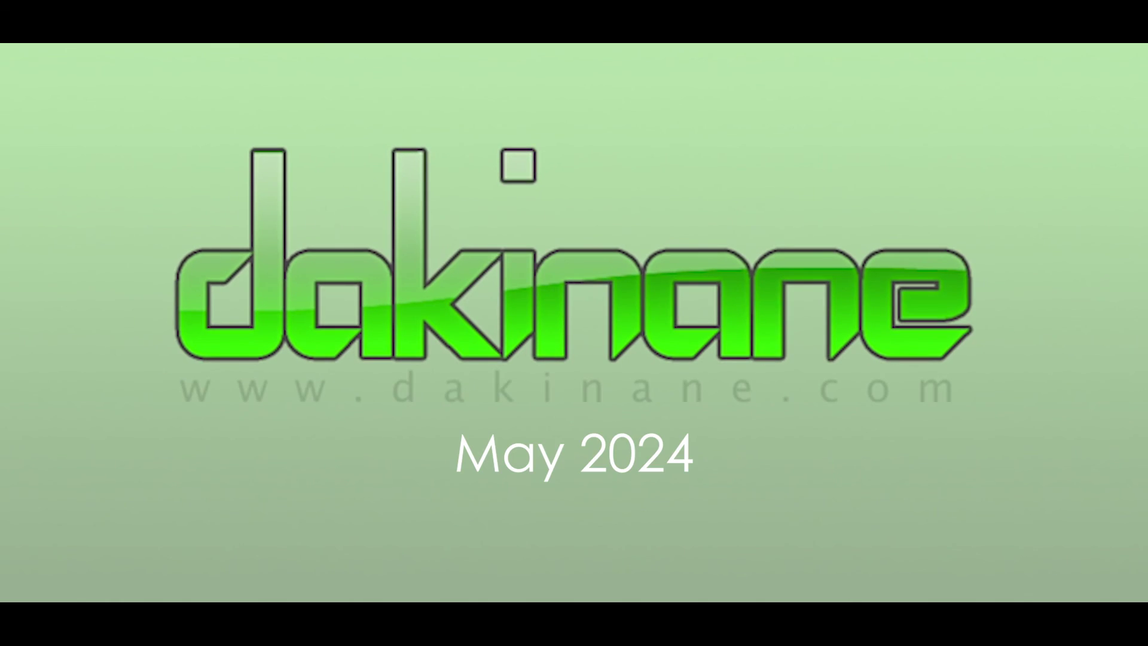